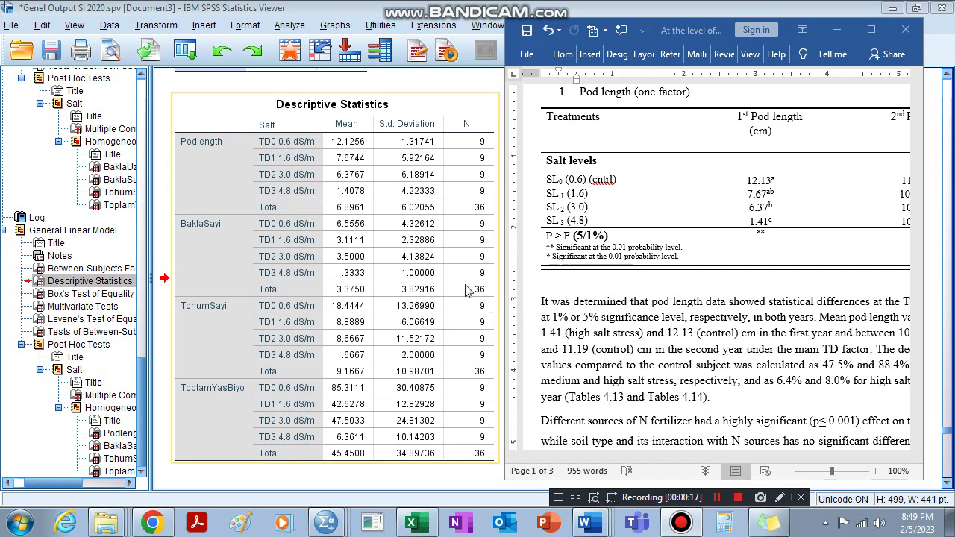
- Bring the Genel Veri. Si 2019.sav Data Editor to the front from the SPSS window list
{"action": "left_click", "coordinate": [446, 9]}
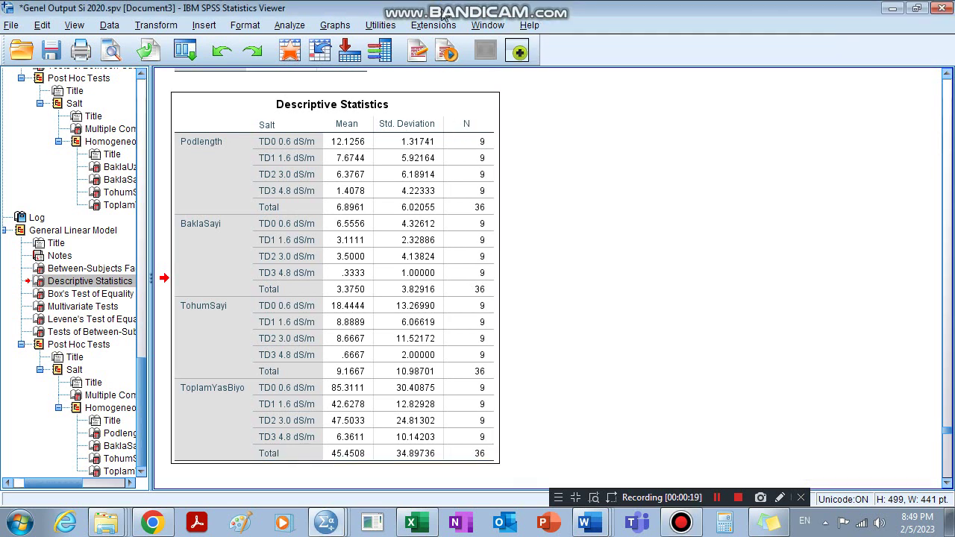
{"action": "left_click", "coordinate": [326, 523]}
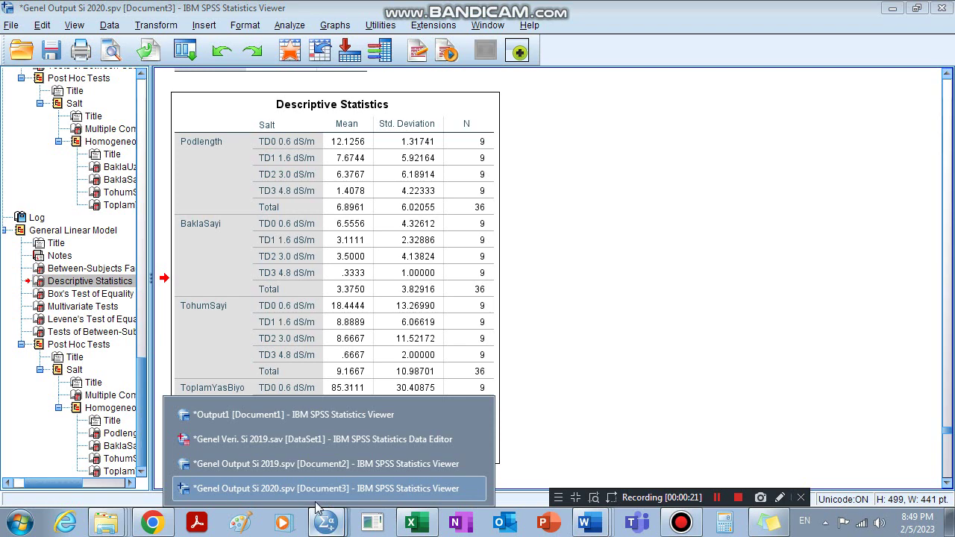
{"action": "left_click", "coordinate": [287, 435]}
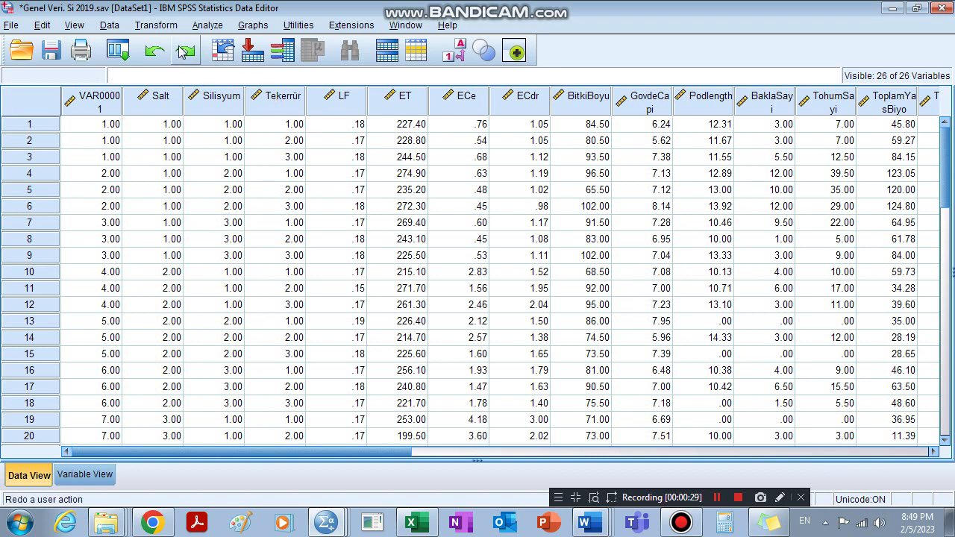
- Open the Multivariate GLM dialog with Podlength, BaklaSayi, TohumSayi as dependents and Salt as fixed factor
{"action": "left_click", "coordinate": [206, 26]}
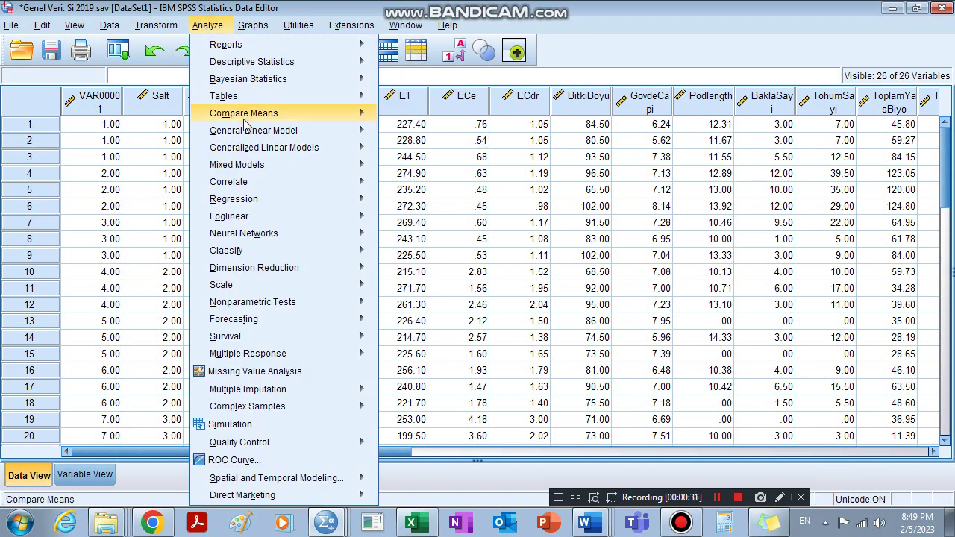
{"action": "mouse_move", "coordinate": [246, 118]}
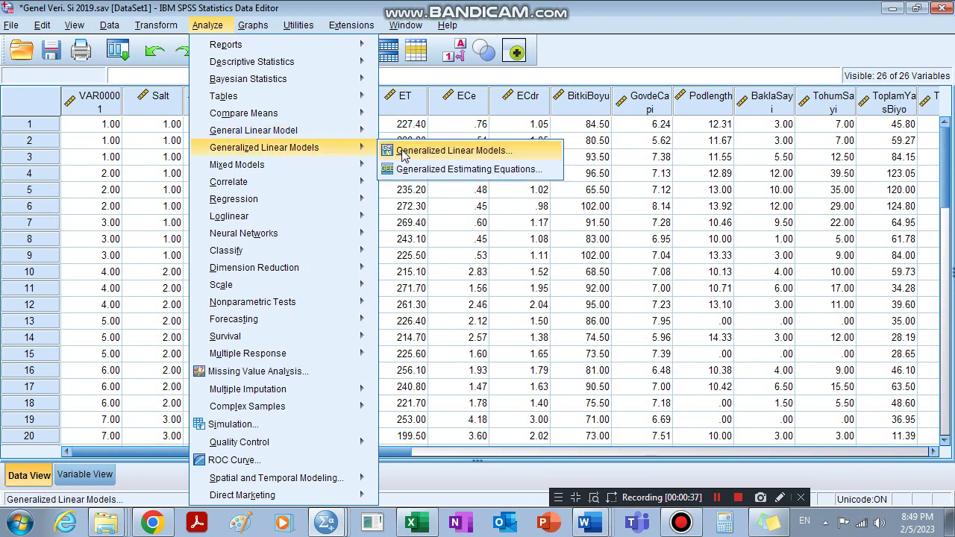
{"action": "mouse_move", "coordinate": [365, 140]}
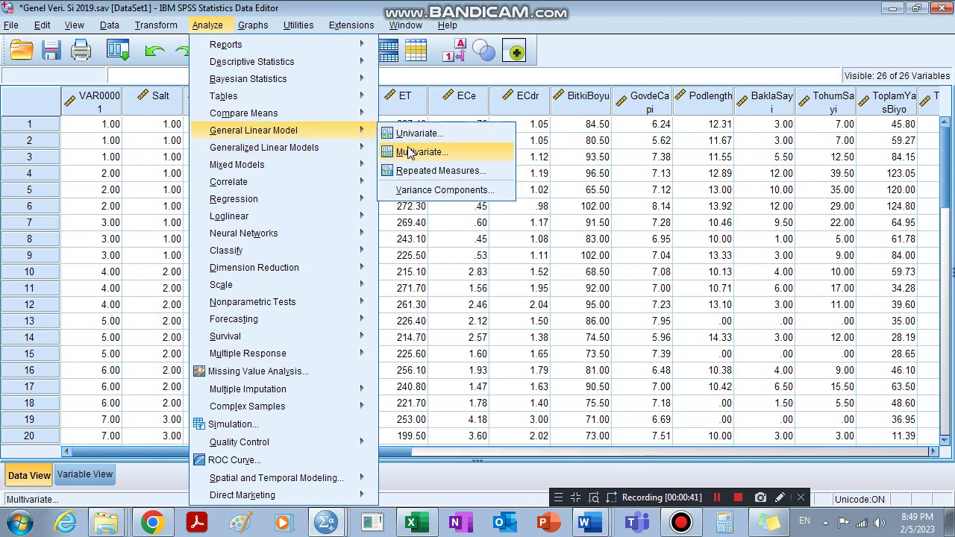
{"action": "left_click", "coordinate": [411, 151]}
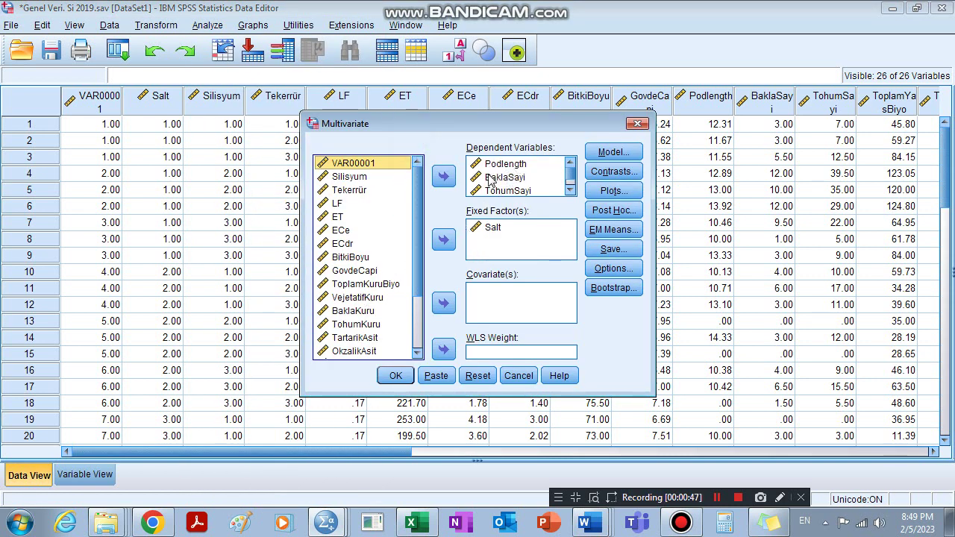
{"action": "scroll", "coordinate": [571, 176], "scroll_direction": "down", "scroll_amount": 1}
{"action": "scroll", "coordinate": [571, 176], "scroll_direction": "up", "scroll_amount": 1}
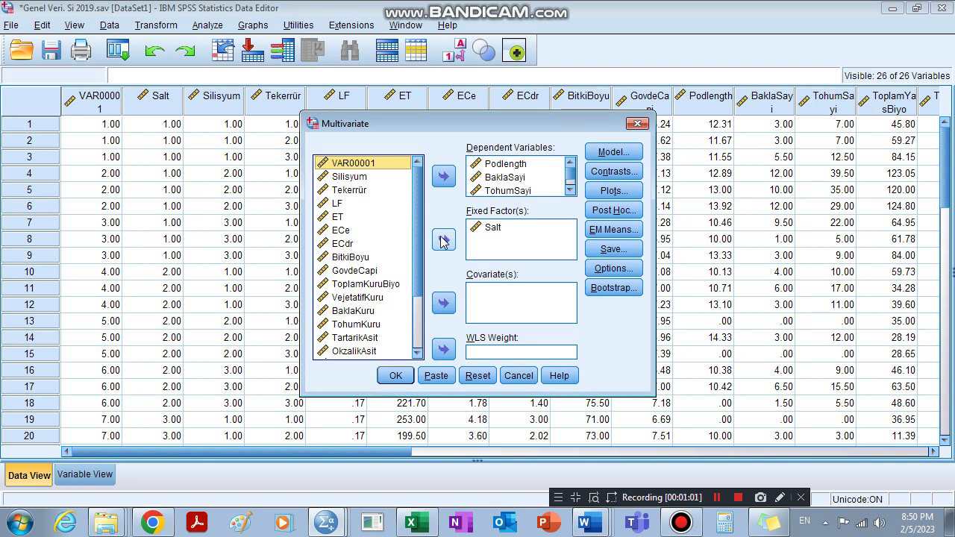
- Add LSD and Duncan post hocs for Salt, descriptive statistics and homogeneity tests, then run it
{"action": "left_click", "coordinate": [611, 210]}
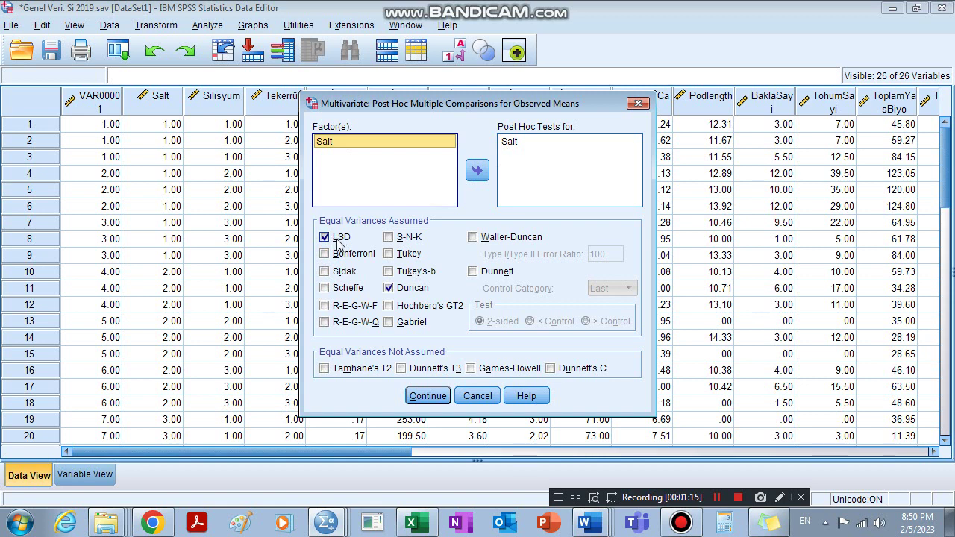
{"action": "left_click", "coordinate": [427, 395]}
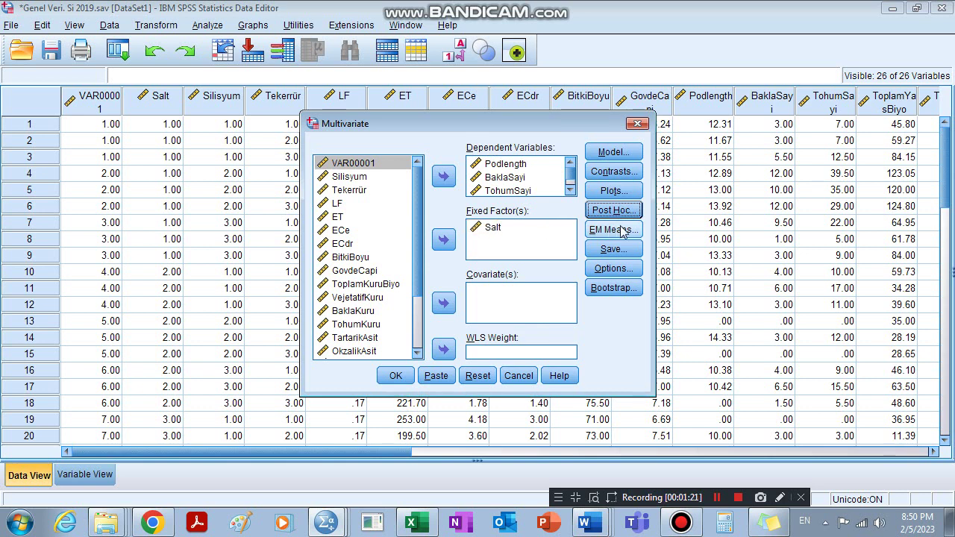
{"action": "left_click", "coordinate": [606, 269]}
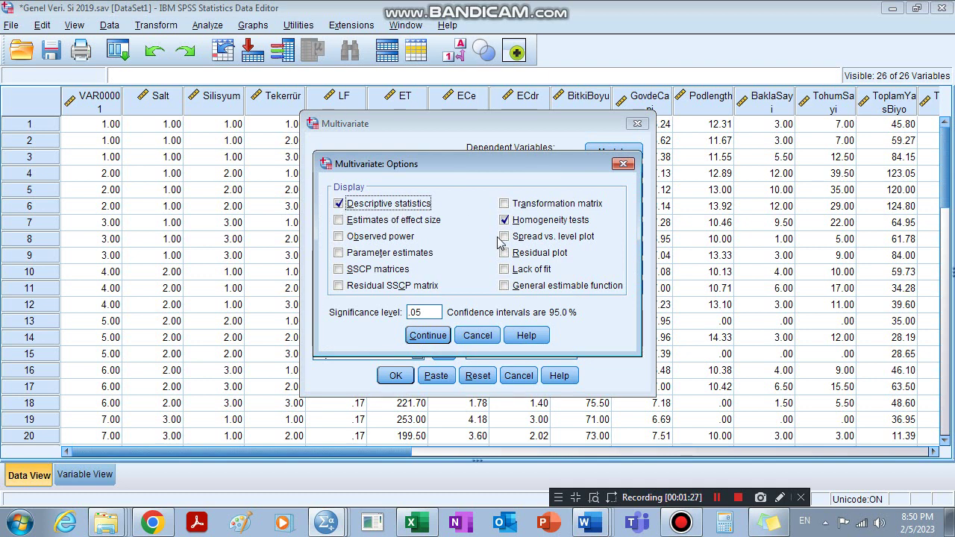
{"action": "left_click", "coordinate": [427, 337]}
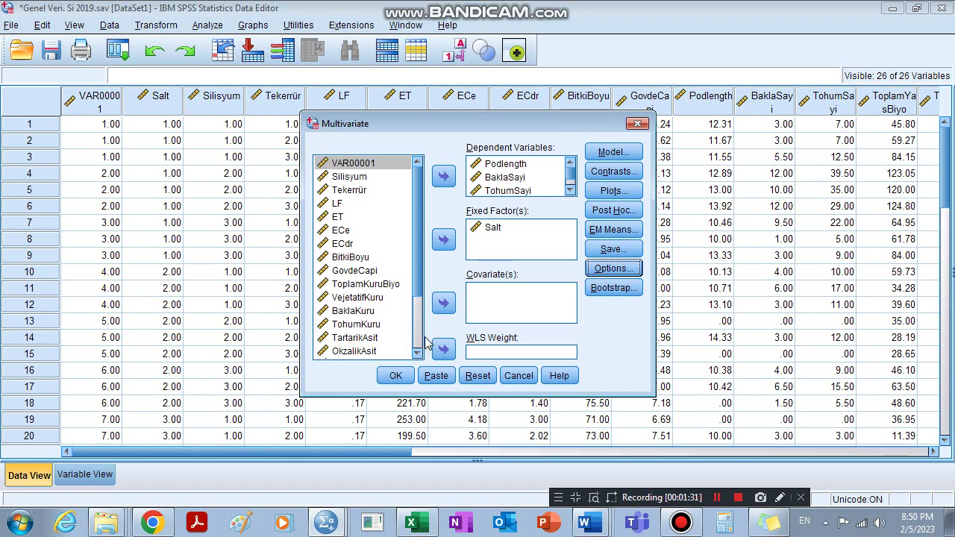
{"action": "left_click", "coordinate": [397, 378]}
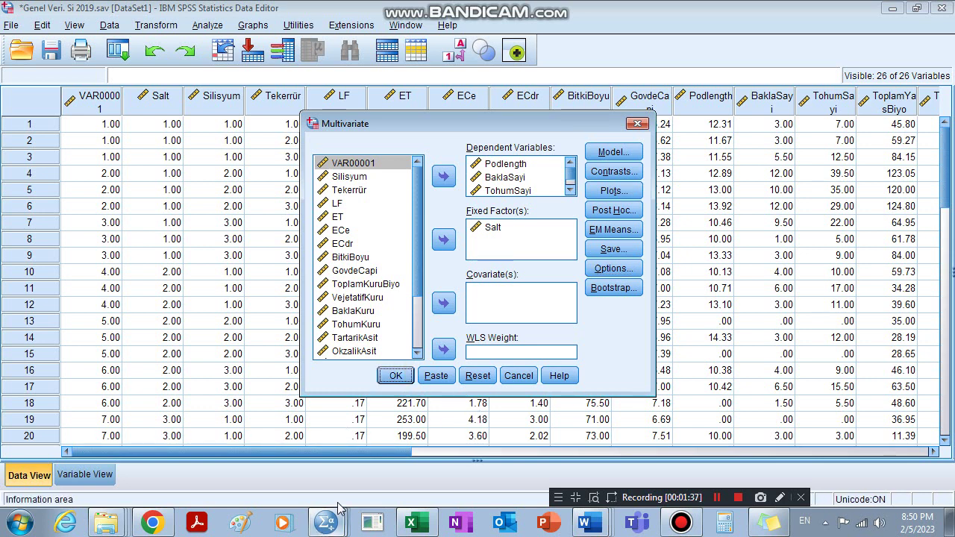
- Switch to the Genel Output Si 2020.spv viewer and select its Descriptive Statistics table
{"action": "left_click", "coordinate": [325, 522]}
{"action": "left_click", "coordinate": [271, 489]}
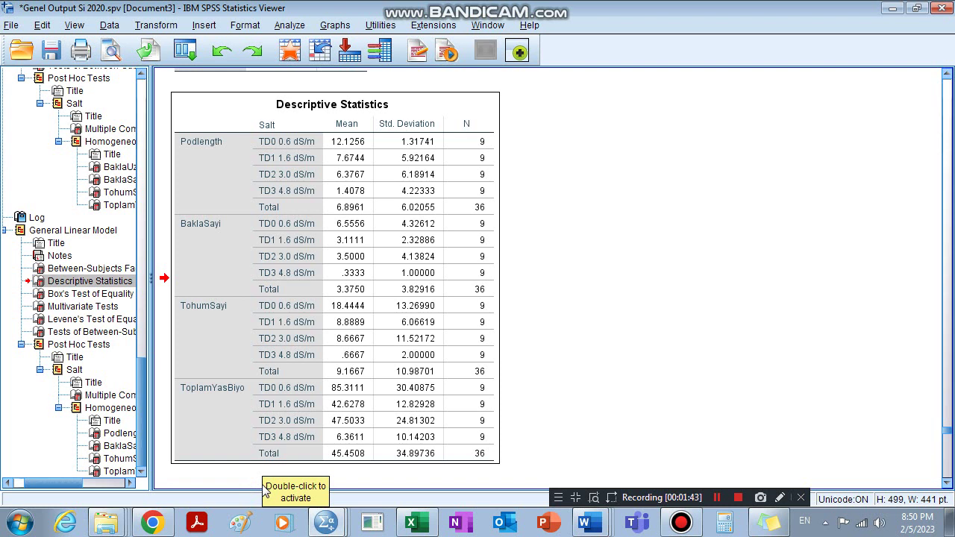
{"action": "left_click", "coordinate": [337, 430]}
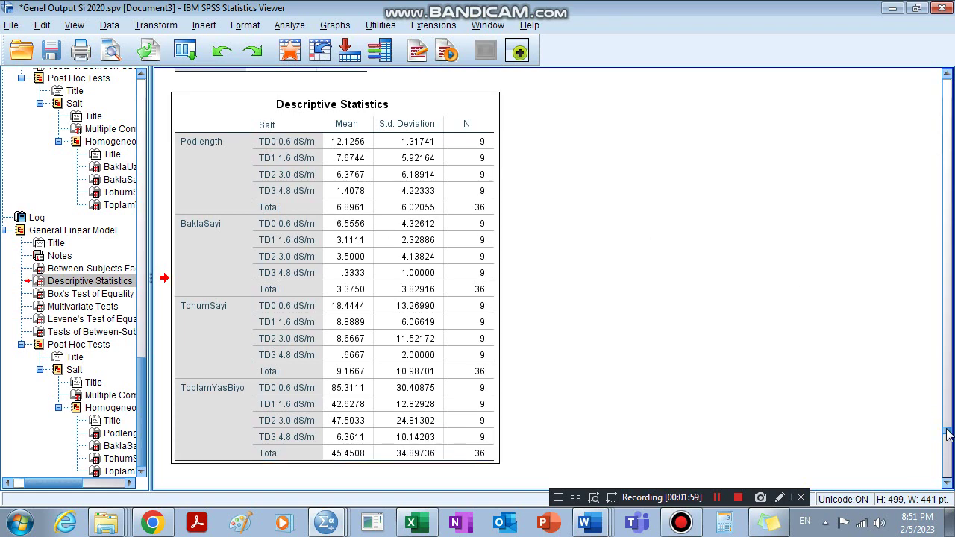
{"action": "left_click_drag", "start_coordinate": [948, 435], "coordinate": [948, 442]}
{"action": "scroll", "coordinate": [949, 442], "scroll_direction": "down", "scroll_amount": 2}
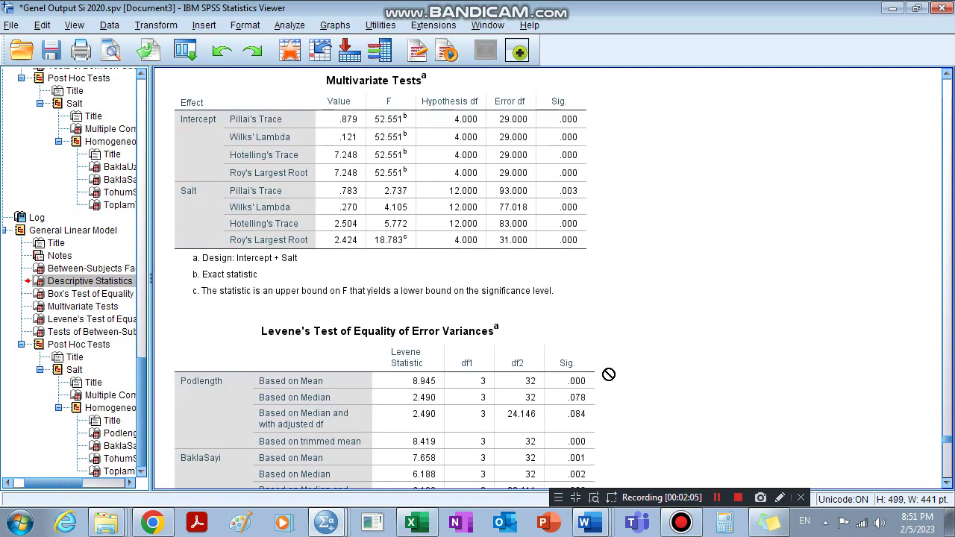
{"action": "left_click", "coordinate": [947, 485]}
{"action": "scroll", "coordinate": [947, 485], "scroll_direction": "down", "scroll_amount": 15}
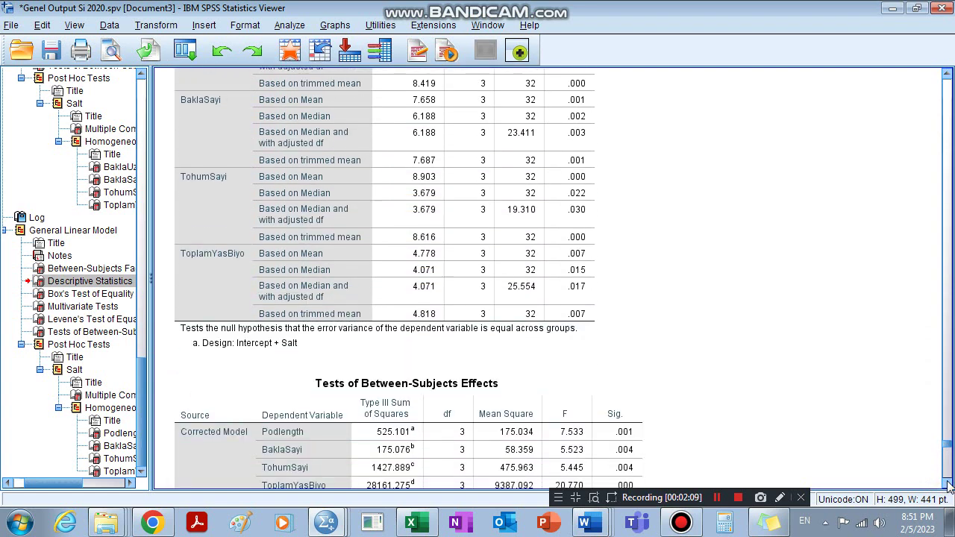
{"action": "scroll", "coordinate": [947, 484], "scroll_direction": "down", "scroll_amount": 2}
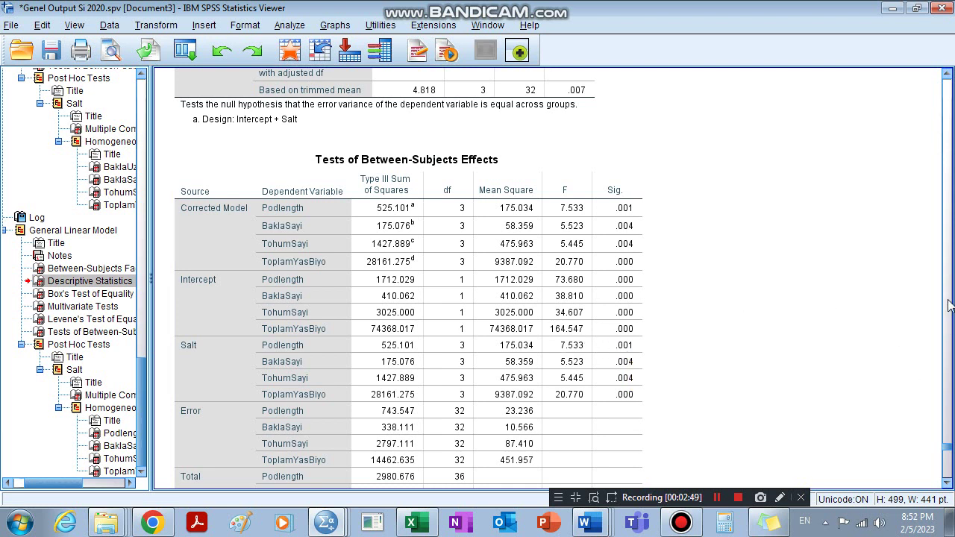
{"action": "left_click", "coordinate": [947, 74]}
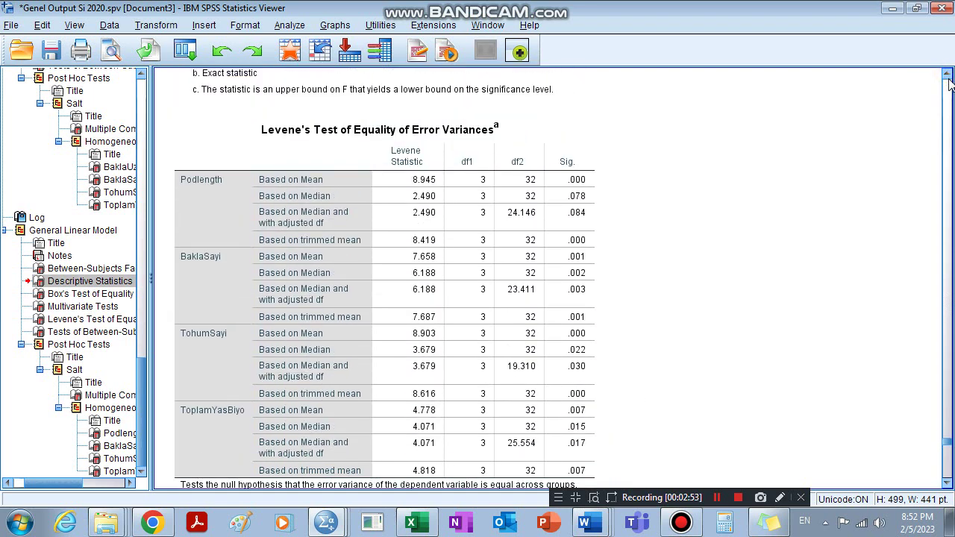
{"action": "left_click_drag", "start_coordinate": [948, 78], "coordinate": [948, 77]}
- Copy the Descriptive Statistics table as an Excel Worksheet (BIFF) and switch to the blank Excel sheet
{"action": "left_click", "coordinate": [949, 484]}
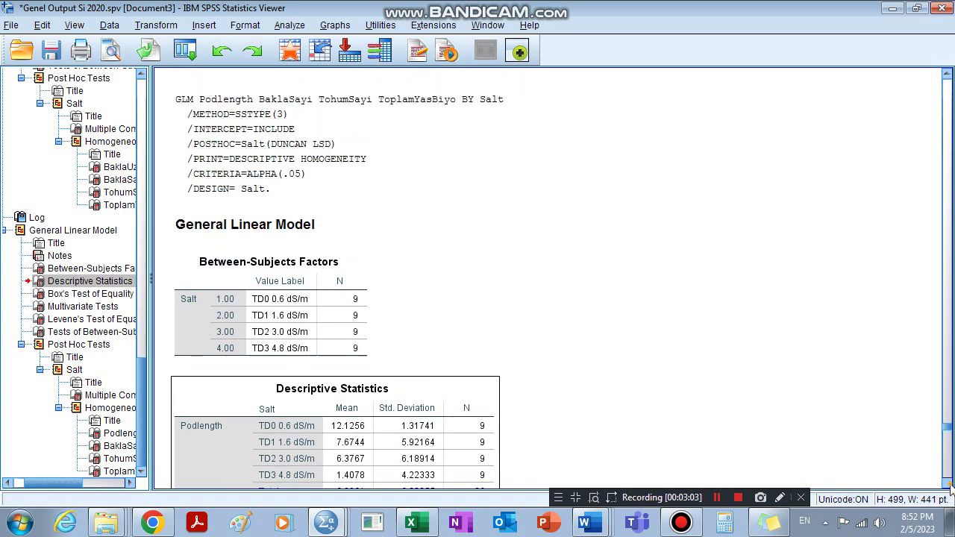
{"action": "left_click_drag", "start_coordinate": [949, 483], "coordinate": [949, 483]}
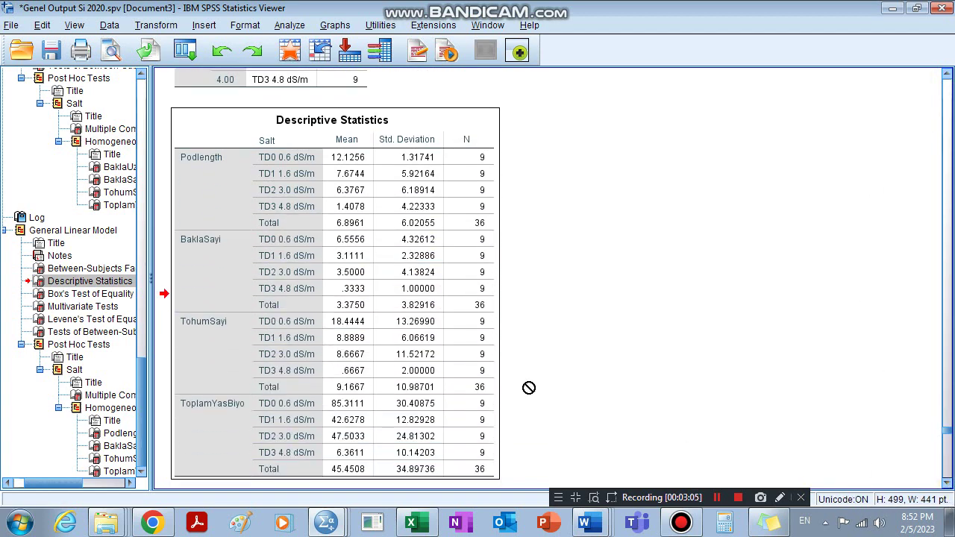
{"action": "right_click", "coordinate": [340, 177]}
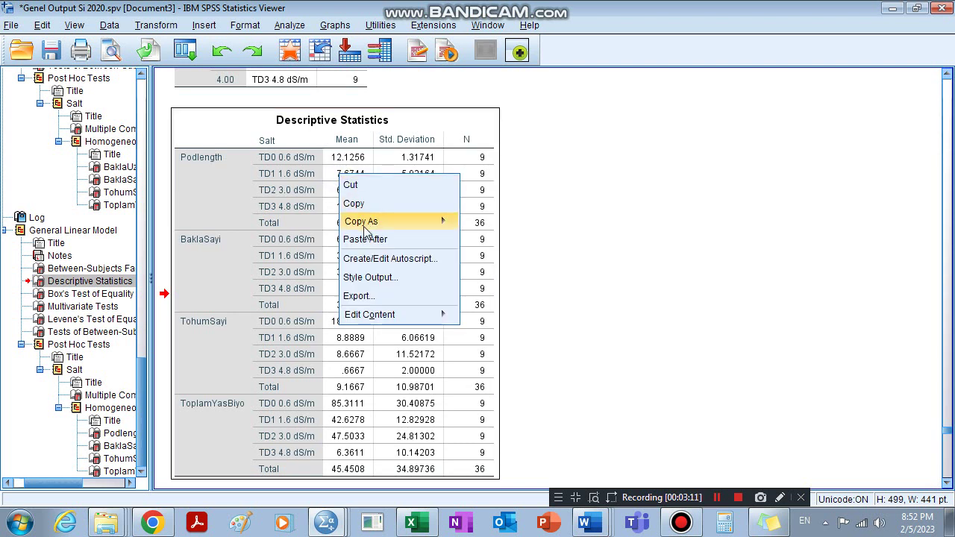
{"action": "mouse_move", "coordinate": [364, 226]}
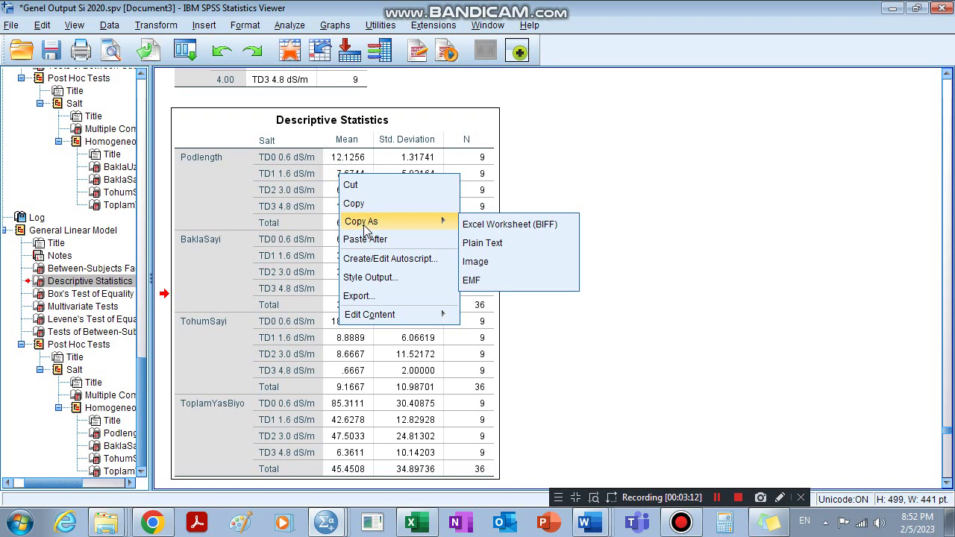
{"action": "left_click", "coordinate": [491, 224]}
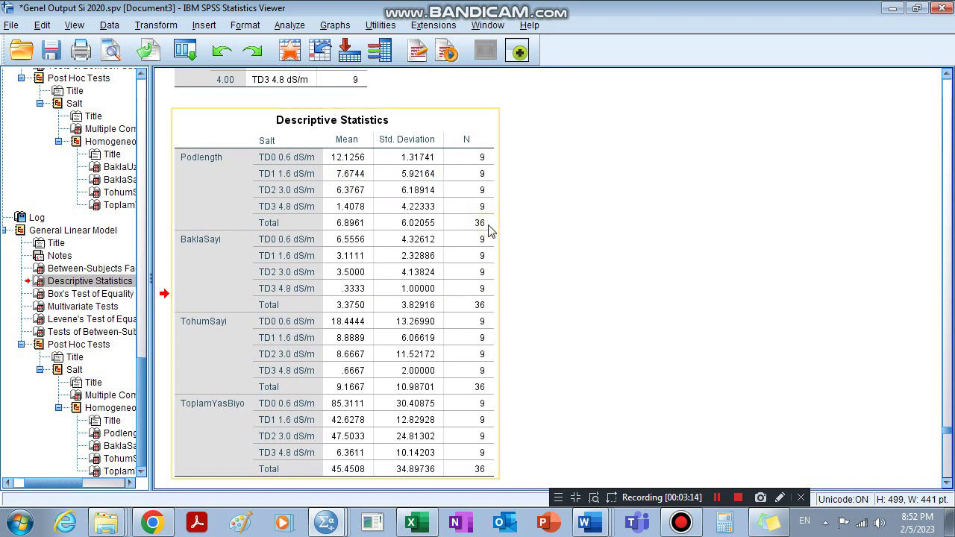
{"action": "right_click", "coordinate": [329, 200]}
{"action": "mouse_move", "coordinate": [404, 239]}
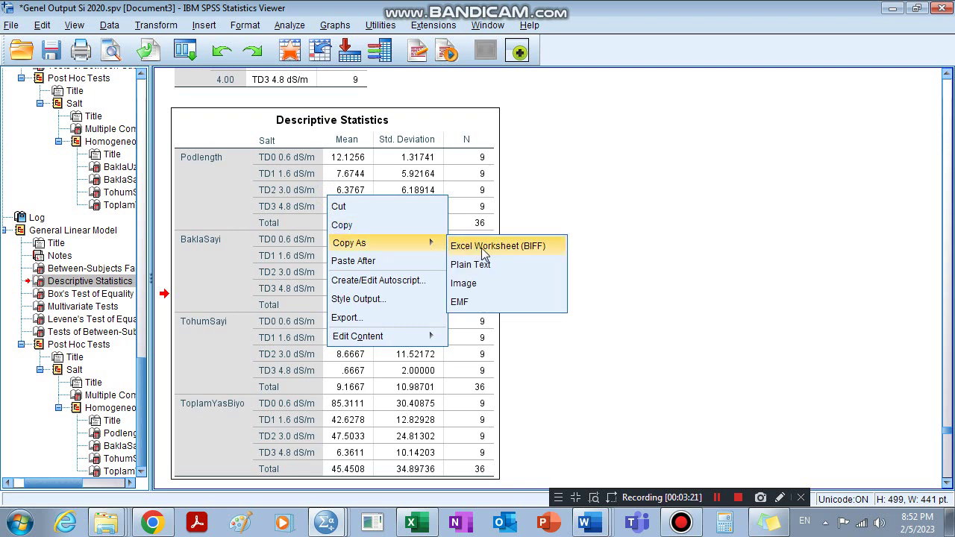
{"action": "left_click", "coordinate": [525, 246]}
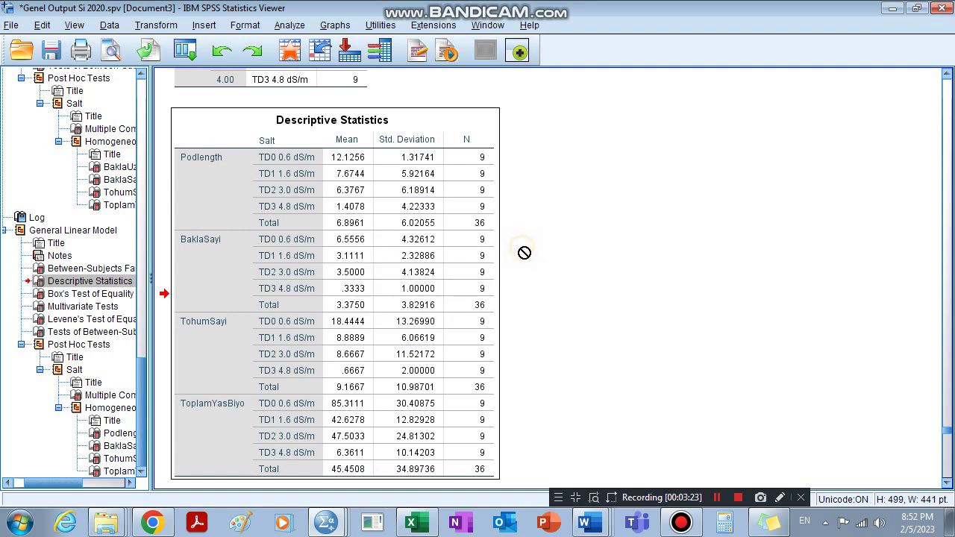
{"action": "left_click", "coordinate": [411, 522]}
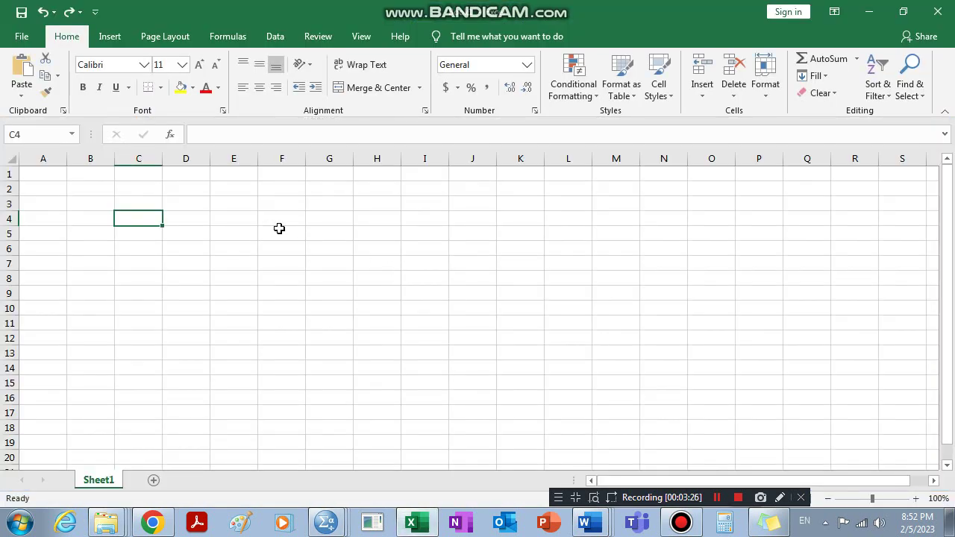
- Paste the Descriptive Statistics table at cell C4 using Keep Source Formatting
{"action": "right_click", "coordinate": [138, 221]}
{"action": "left_click", "coordinate": [173, 252]}
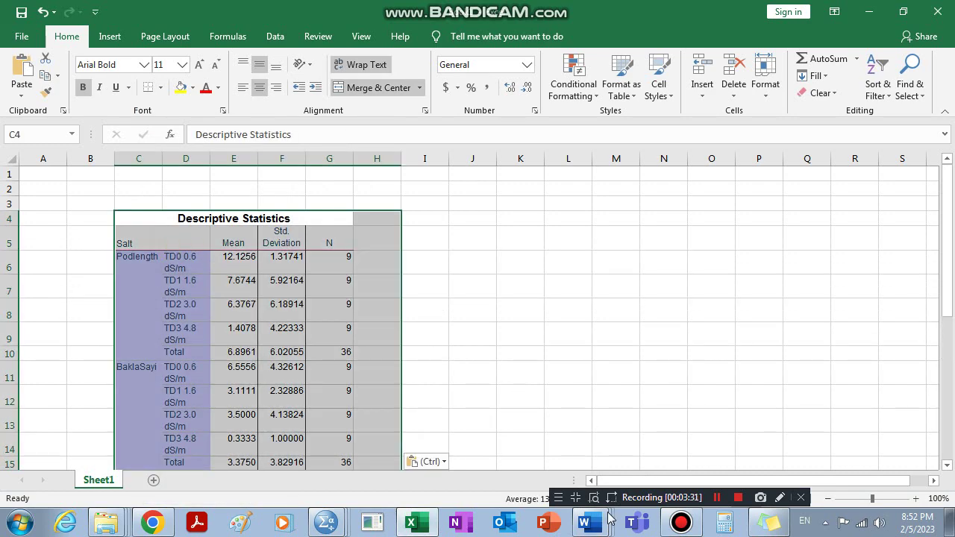
{"action": "left_click", "coordinate": [595, 532]}
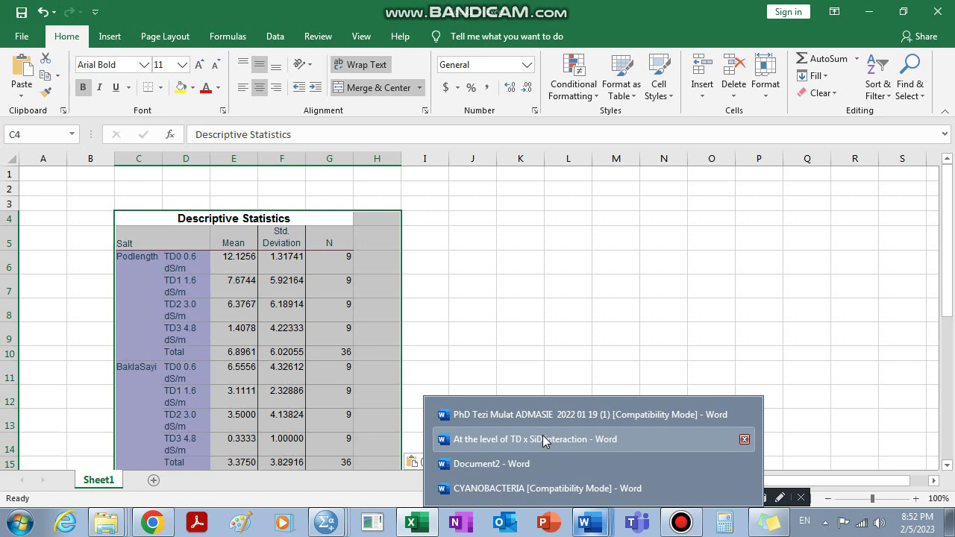
- Open the 'At the level of TD x SiD interaction' document maximized and check its 1st Pod length values
{"action": "left_click", "coordinate": [233, 261]}
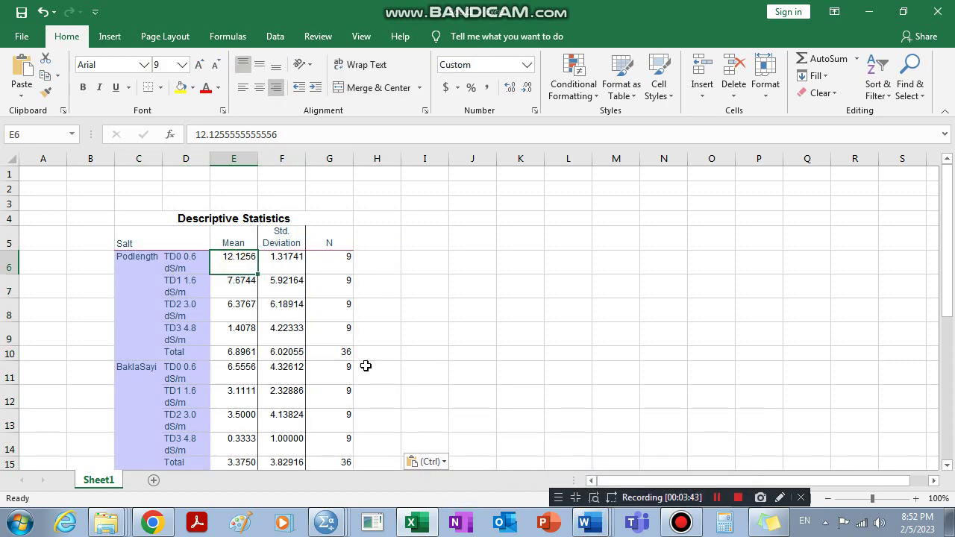
{"action": "mouse_move", "coordinate": [594, 524]}
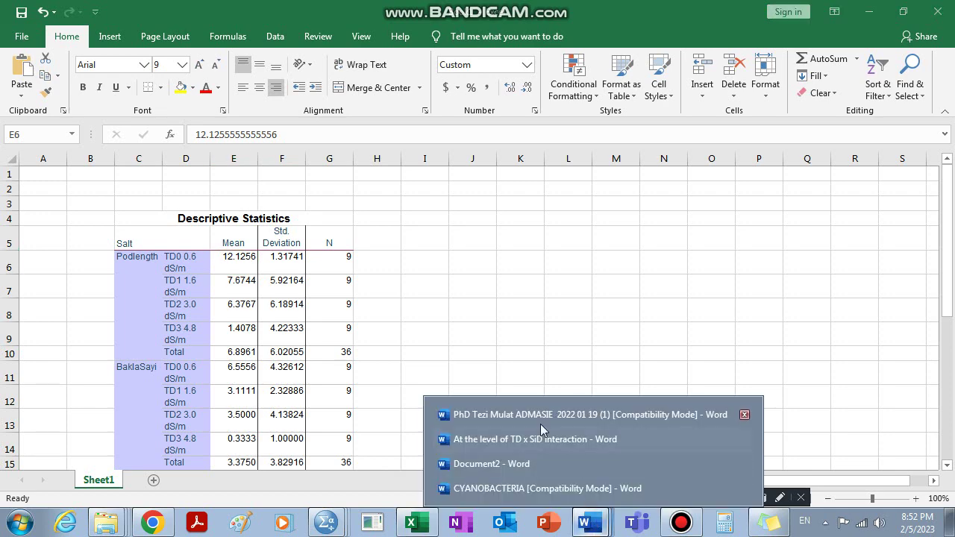
{"action": "left_click", "coordinate": [496, 439]}
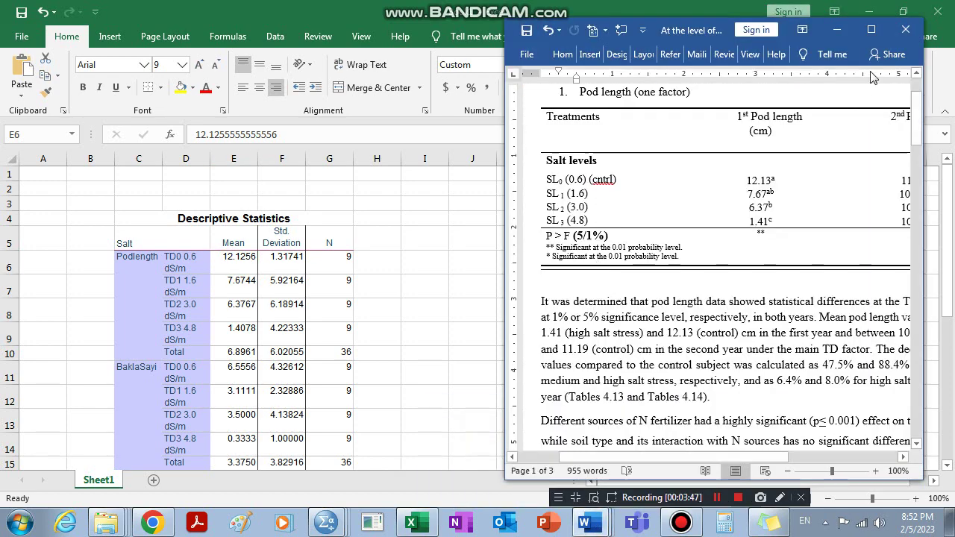
{"action": "left_click", "coordinate": [871, 29]}
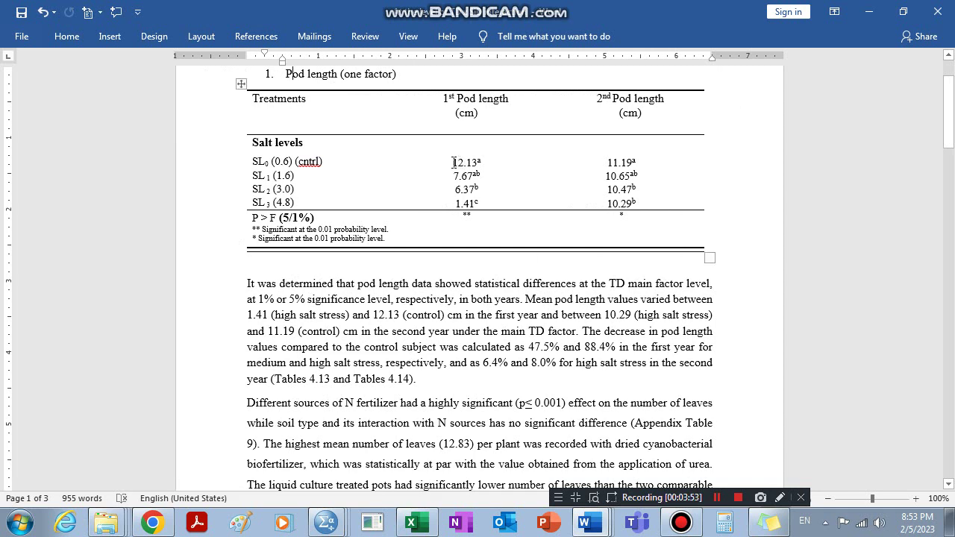
{"action": "left_click_drag", "start_coordinate": [453, 162], "coordinate": [467, 198]}
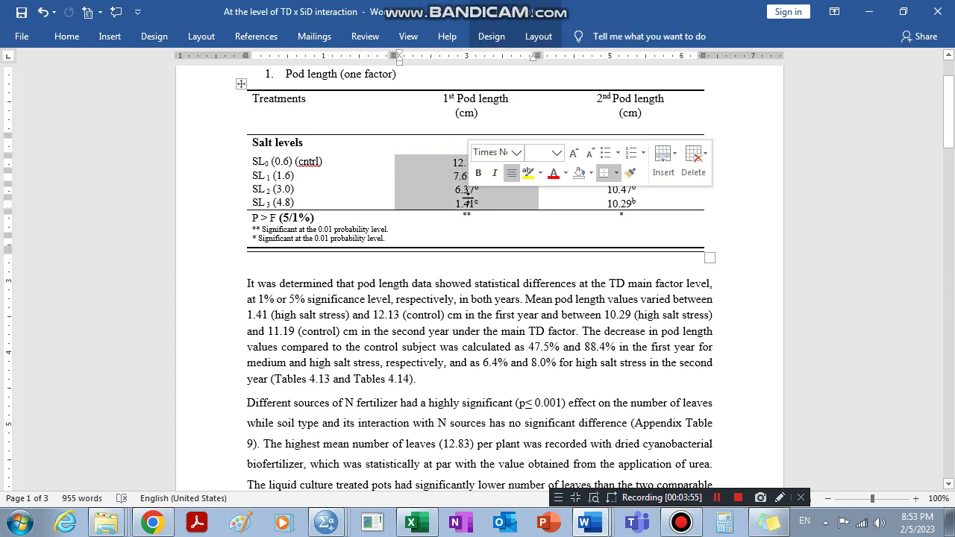
{"action": "left_click", "coordinate": [423, 348]}
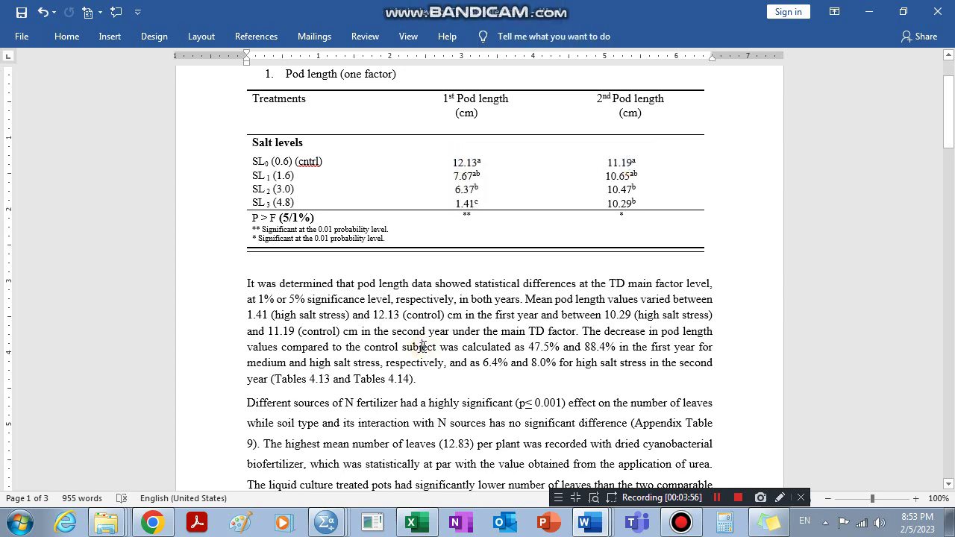
{"action": "left_click", "coordinate": [333, 524]}
- Bring the SPSS viewer forward to read the Podlength TD0 0.6 dS/m mean of 12.1256
{"action": "left_click", "coordinate": [257, 488]}
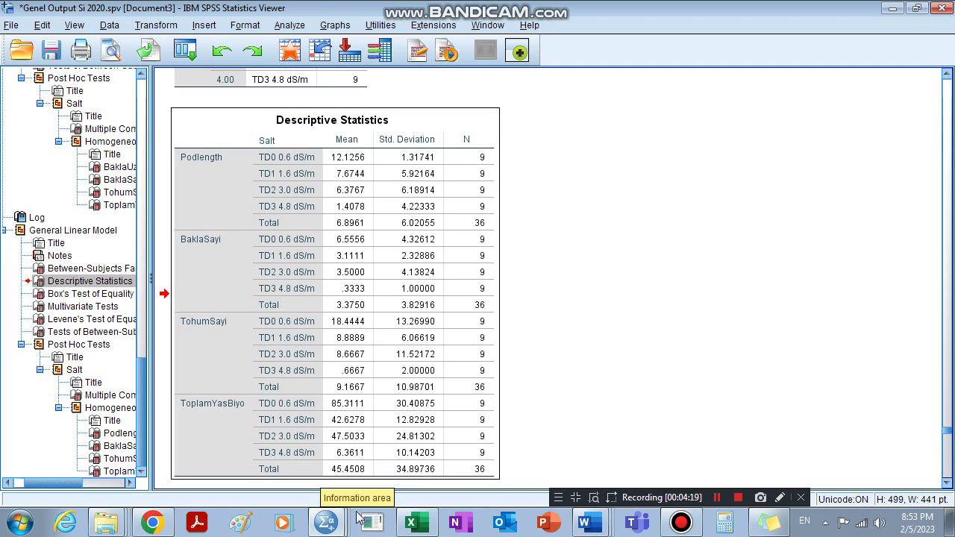
- Return to the pod length Word document showing the 12.13 cm control value
{"action": "mouse_move", "coordinate": [605, 527]}
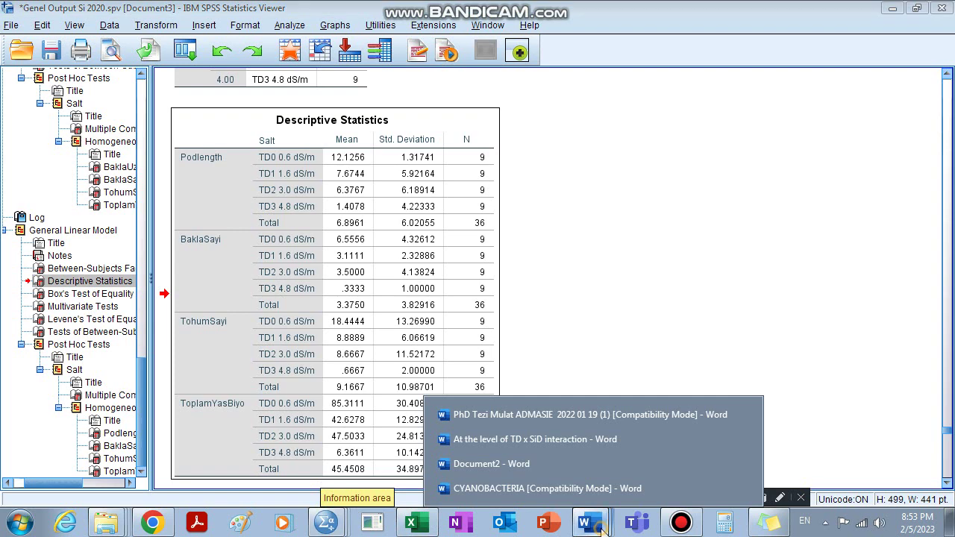
{"action": "left_click", "coordinate": [529, 440]}
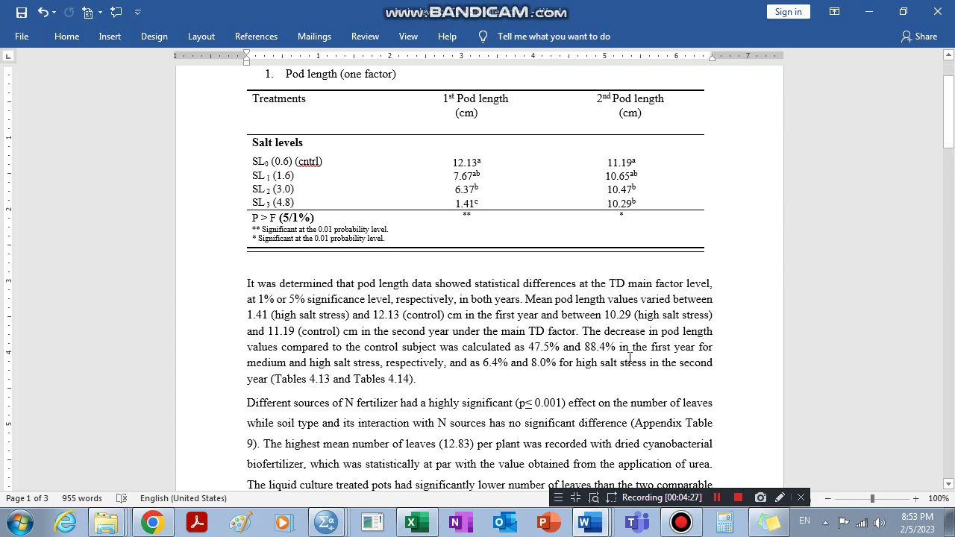
{"action": "left_click_drag", "start_coordinate": [950, 109], "coordinate": [953, 112]}
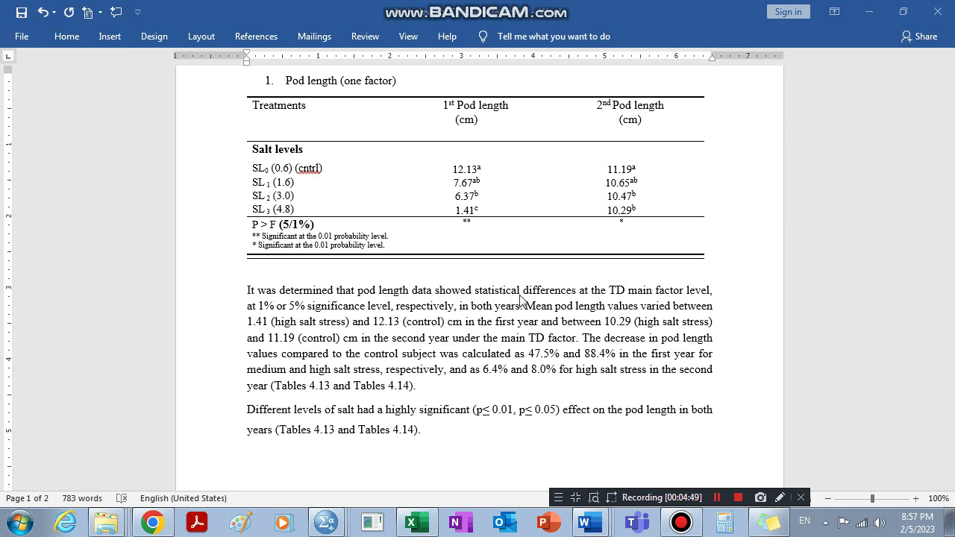
- Replace 'TD' with 'SL' in the first pod length paragraph
{"action": "double_click", "coordinate": [616, 291]}
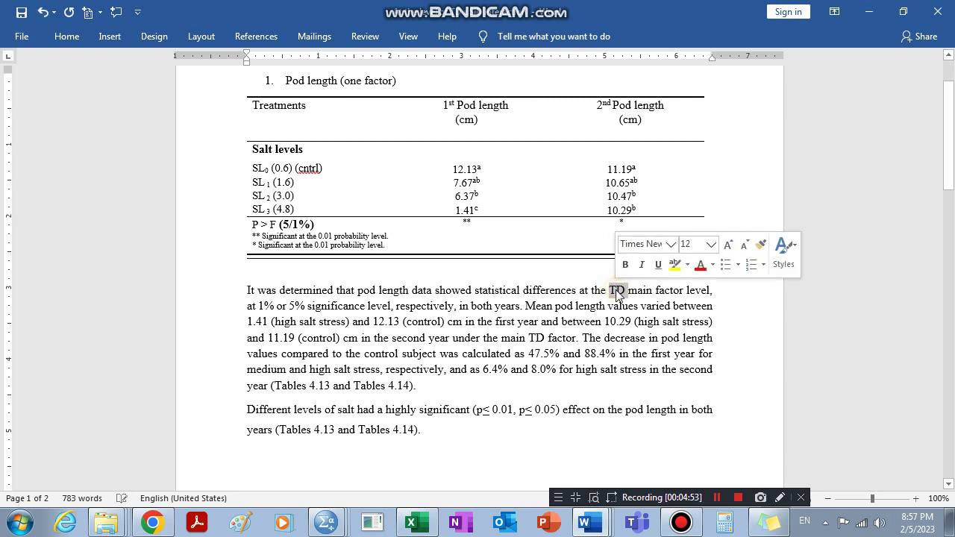
{"action": "type", "text": "SL"}
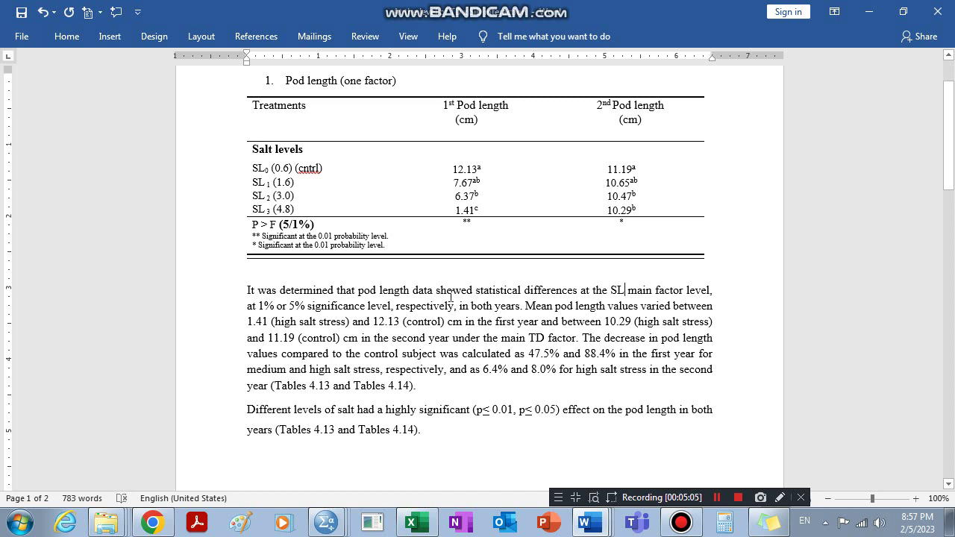
{"action": "left_click_drag", "start_coordinate": [481, 292], "coordinate": [571, 293]}
{"action": "left_click", "coordinate": [570, 292]}
- Review the last paragraph's p-value and the 1st Pod length values, including 12.13's superscript a
{"action": "left_click_drag", "start_coordinate": [513, 413], "coordinate": [558, 417]}
{"action": "left_click", "coordinate": [684, 395]}
{"action": "left_click_drag", "start_coordinate": [453, 168], "coordinate": [464, 206]}
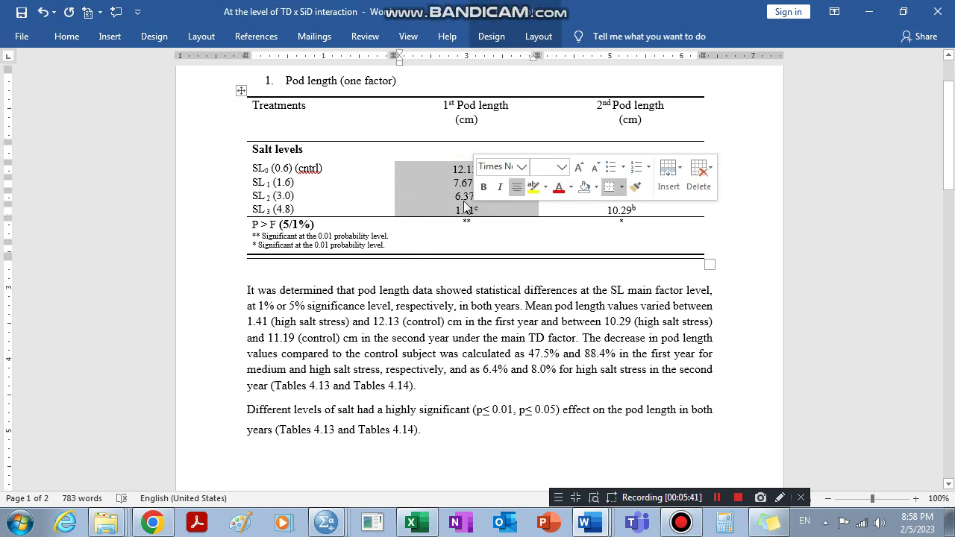
{"action": "left_click", "coordinate": [464, 196]}
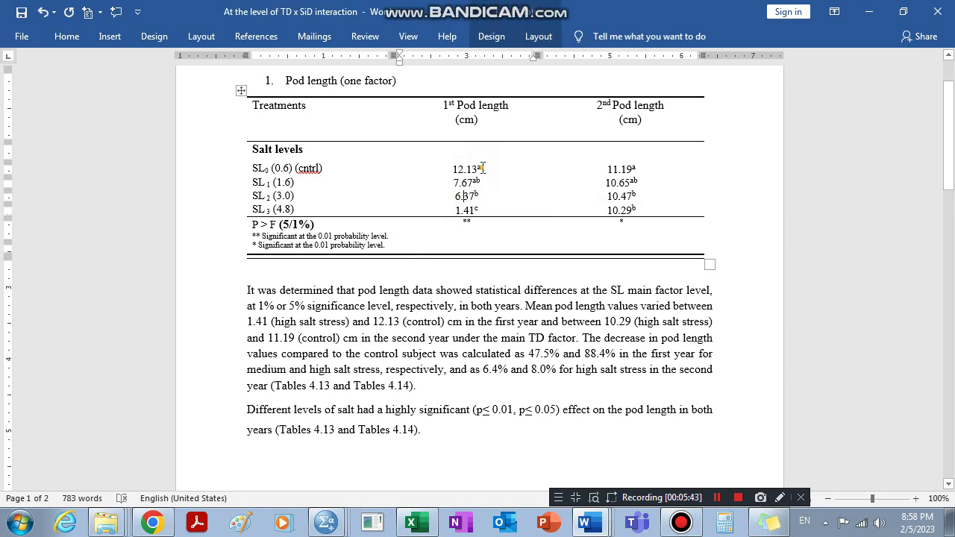
{"action": "left_click_drag", "start_coordinate": [482, 168], "coordinate": [477, 168]}
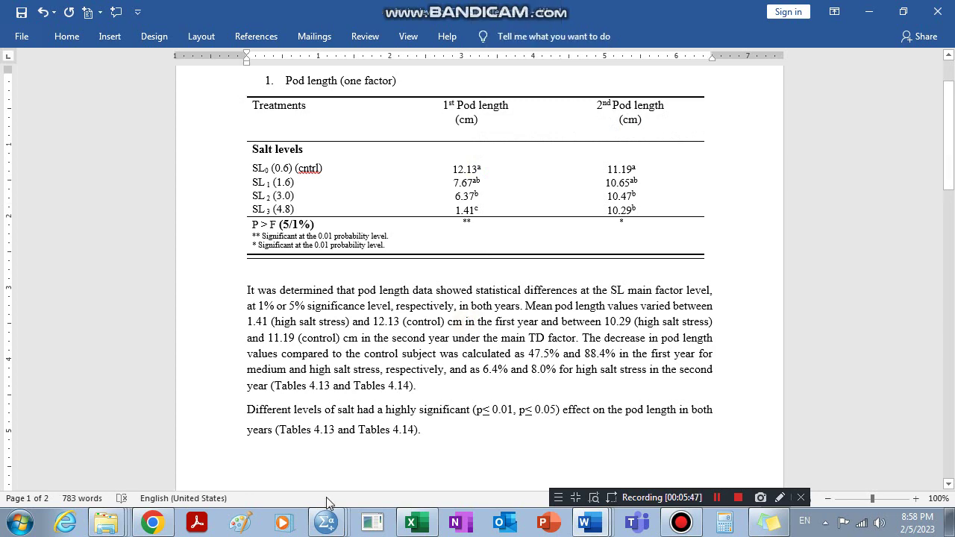
- Scroll the 2020 SPSS output down to Duncan's Homogeneous Subsets table for Podlength
{"action": "mouse_move", "coordinate": [317, 521]}
{"action": "left_click", "coordinate": [259, 485]}
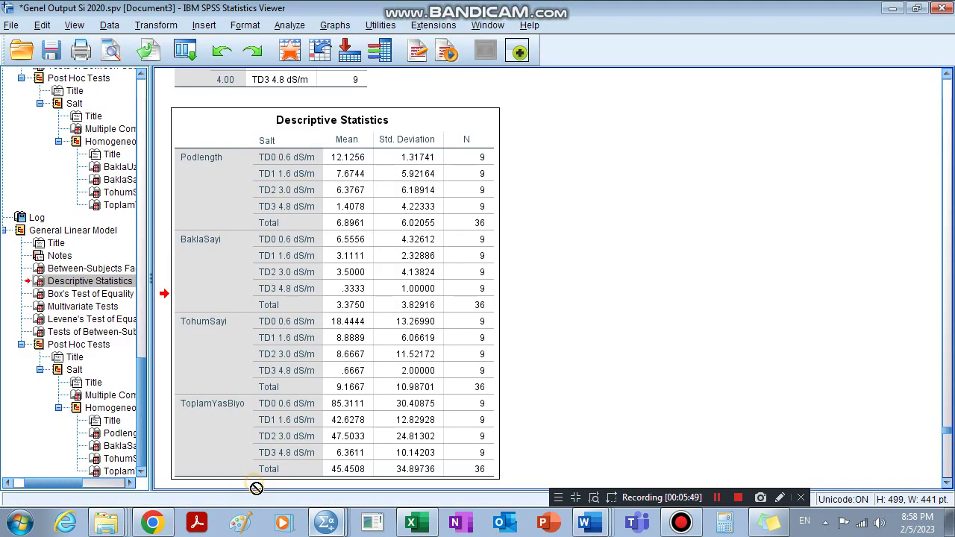
{"action": "left_click", "coordinate": [949, 460]}
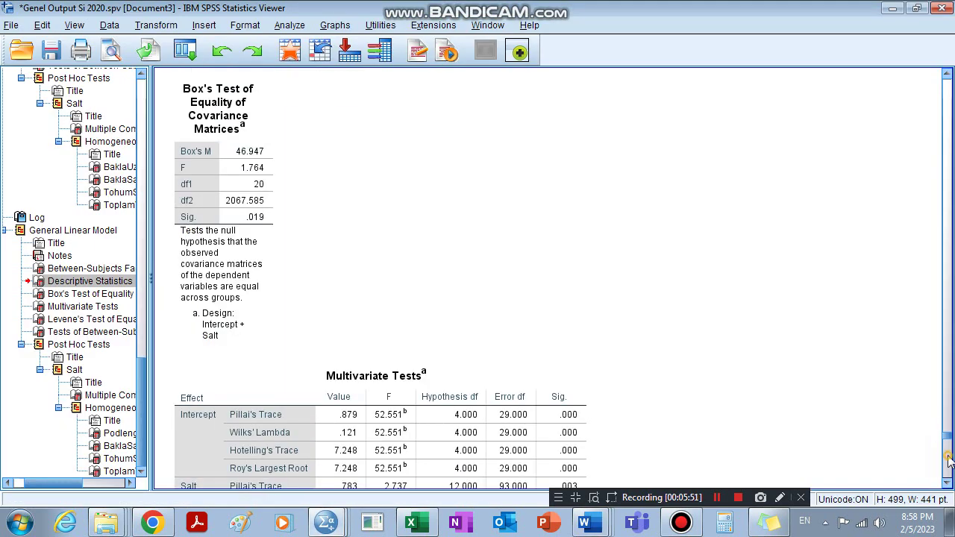
{"action": "left_click", "coordinate": [949, 460]}
{"action": "left_click", "coordinate": [949, 460]}
{"action": "left_click", "coordinate": [950, 460]}
{"action": "left_click", "coordinate": [949, 461]}
{"action": "left_click", "coordinate": [949, 463]}
{"action": "left_click", "coordinate": [949, 463]}
{"action": "left_click", "coordinate": [950, 478]}
{"action": "scroll", "coordinate": [950, 477], "scroll_direction": "up", "scroll_amount": 3}
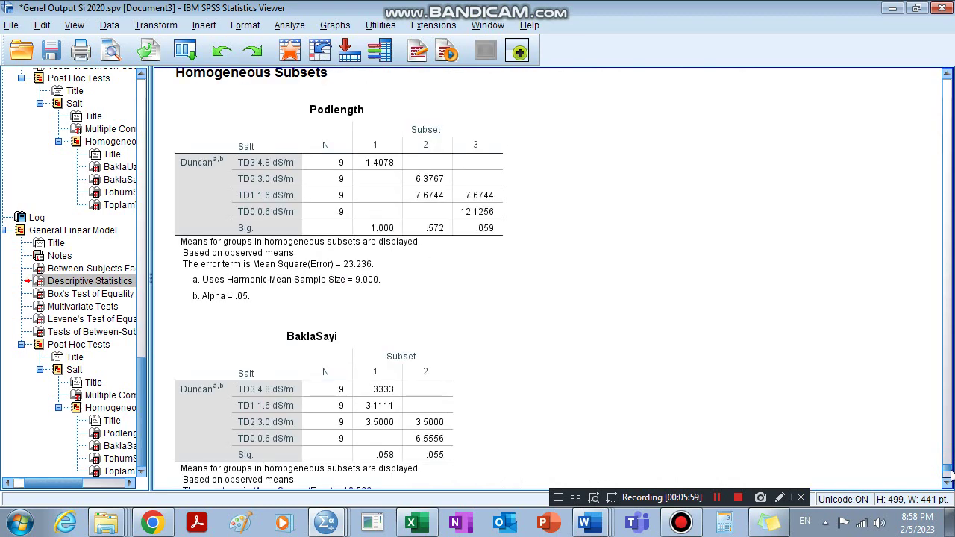
{"action": "left_click", "coordinate": [948, 75]}
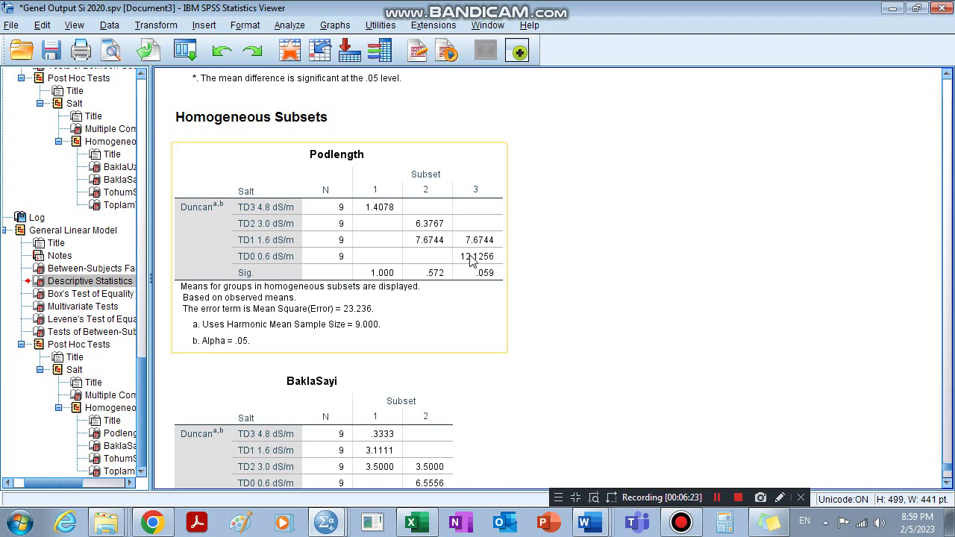
- Compare the Word pod-length table with the Duncan subsets in the 2020 SPSS output
{"action": "left_click", "coordinate": [586, 527]}
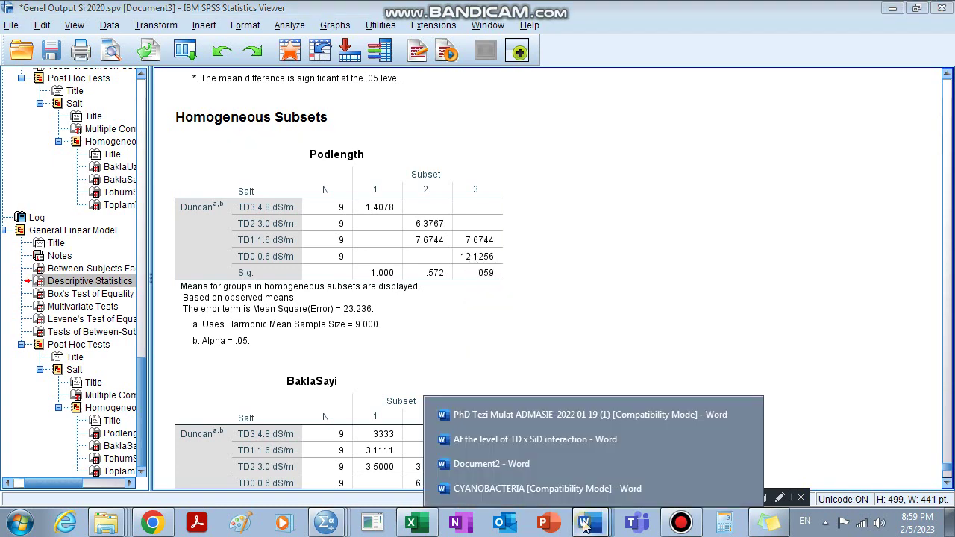
{"action": "left_click", "coordinate": [526, 440]}
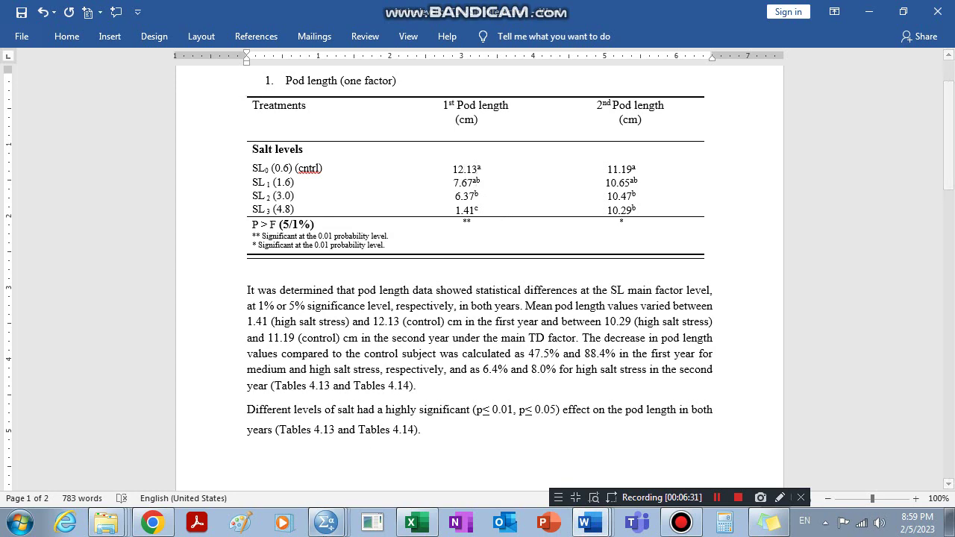
{"action": "mouse_move", "coordinate": [326, 522]}
{"action": "left_click", "coordinate": [321, 503]}
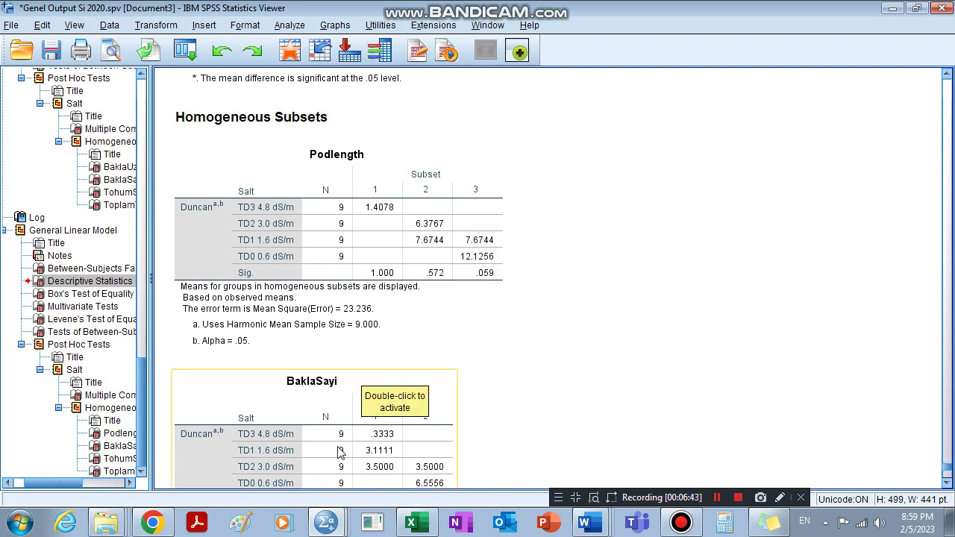
{"action": "mouse_move", "coordinate": [590, 523]}
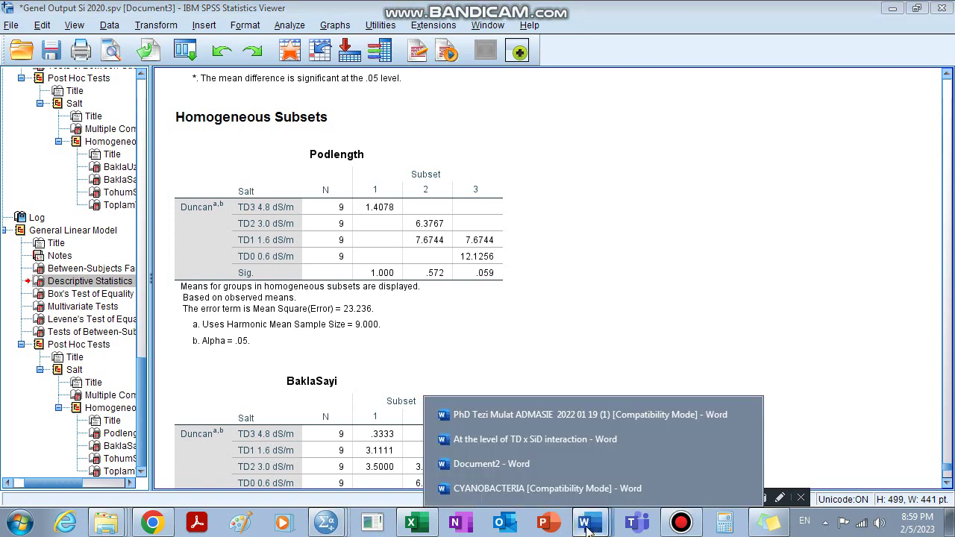
{"action": "left_click", "coordinate": [507, 447]}
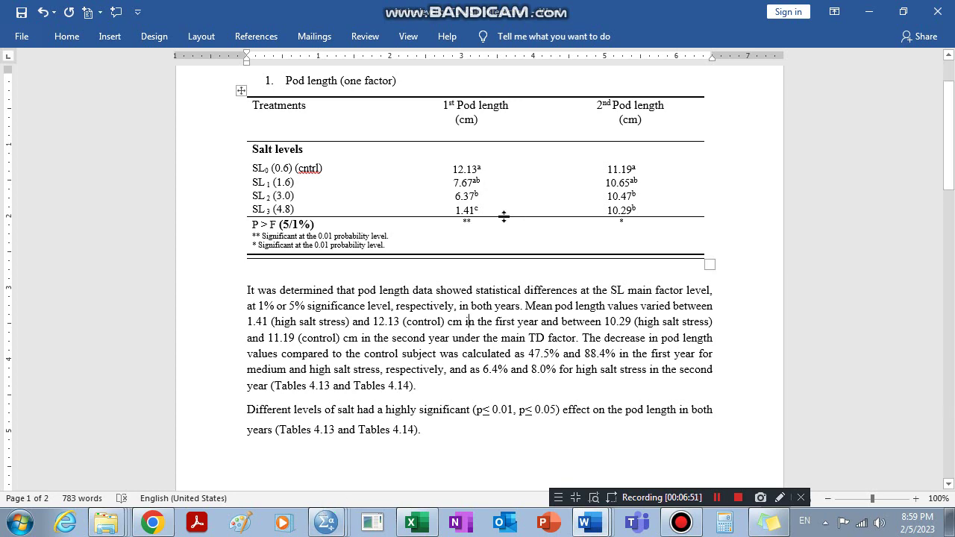
- Recheck the Word means 12.13a, 7.67ab, 6.37b and 1.41c against SPSS, ending on Word
{"action": "left_click", "coordinate": [326, 523]}
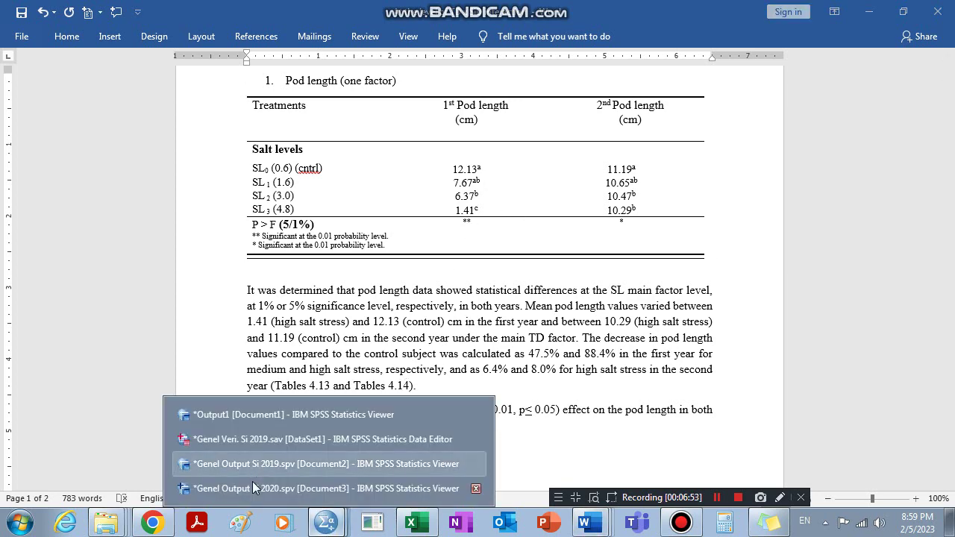
{"action": "left_click", "coordinate": [250, 484]}
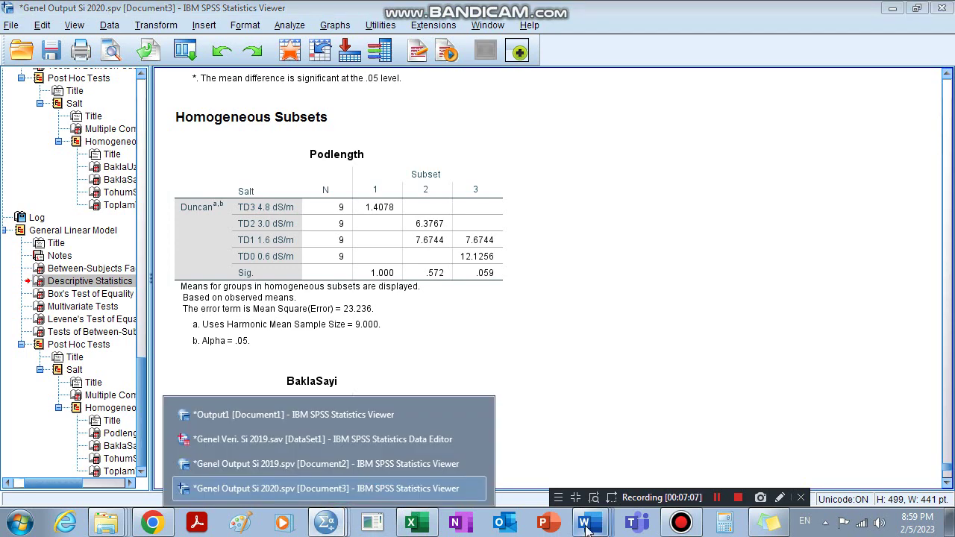
{"action": "mouse_move", "coordinate": [588, 525]}
{"action": "left_click", "coordinate": [543, 439]}
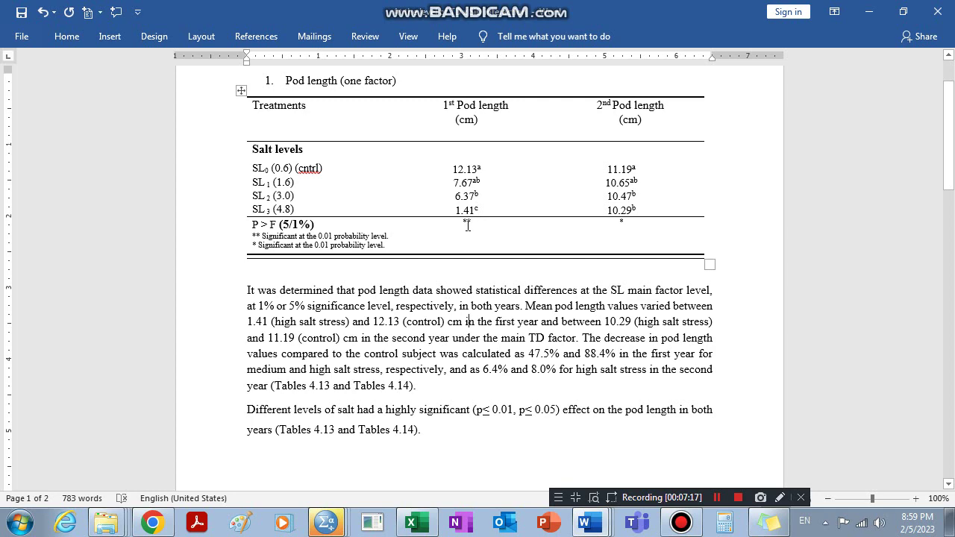
{"action": "left_click", "coordinate": [326, 522]}
{"action": "left_click", "coordinate": [288, 489]}
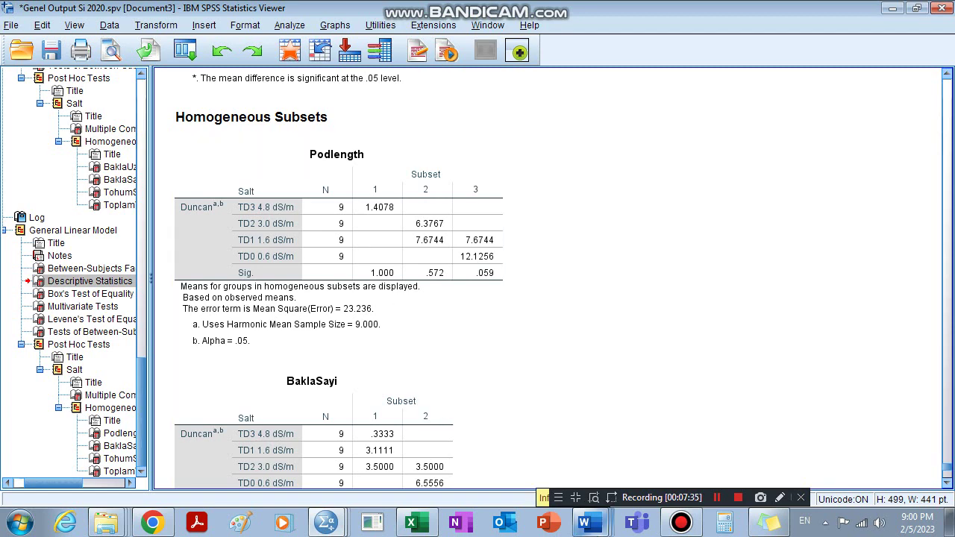
{"action": "left_click", "coordinate": [588, 522]}
{"action": "left_click", "coordinate": [505, 441]}
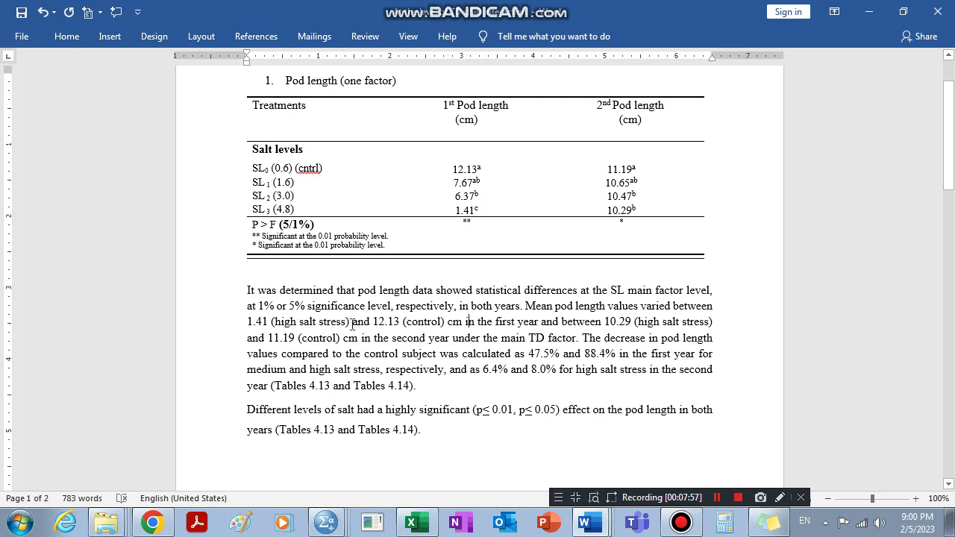
{"action": "left_click_drag", "start_coordinate": [353, 326], "coordinate": [274, 325]}
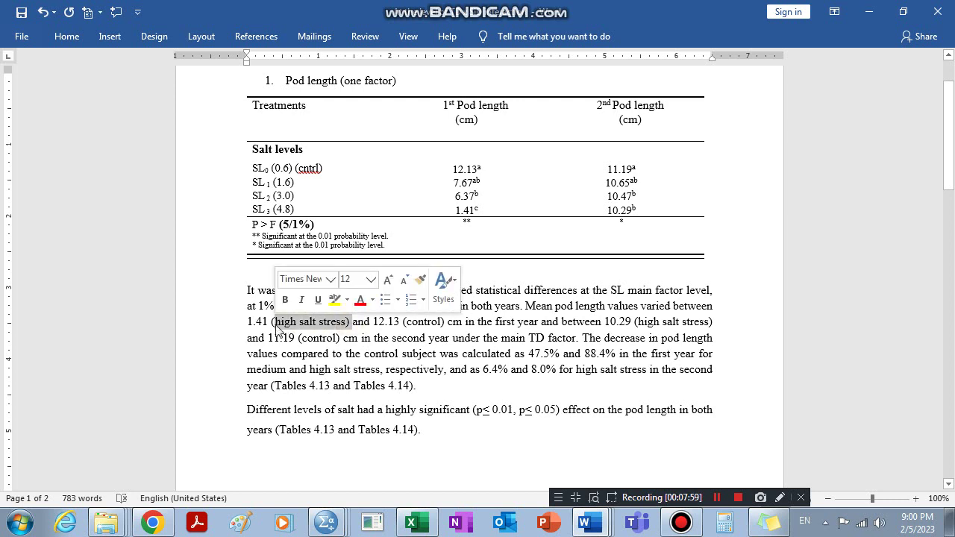
{"action": "left_click", "coordinate": [274, 326]}
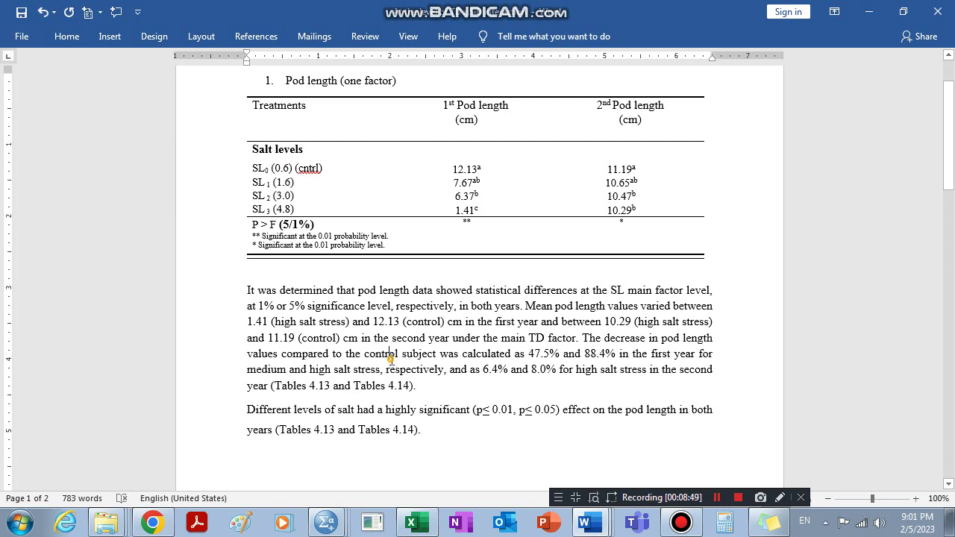
{"action": "double_click", "coordinate": [391, 354]}
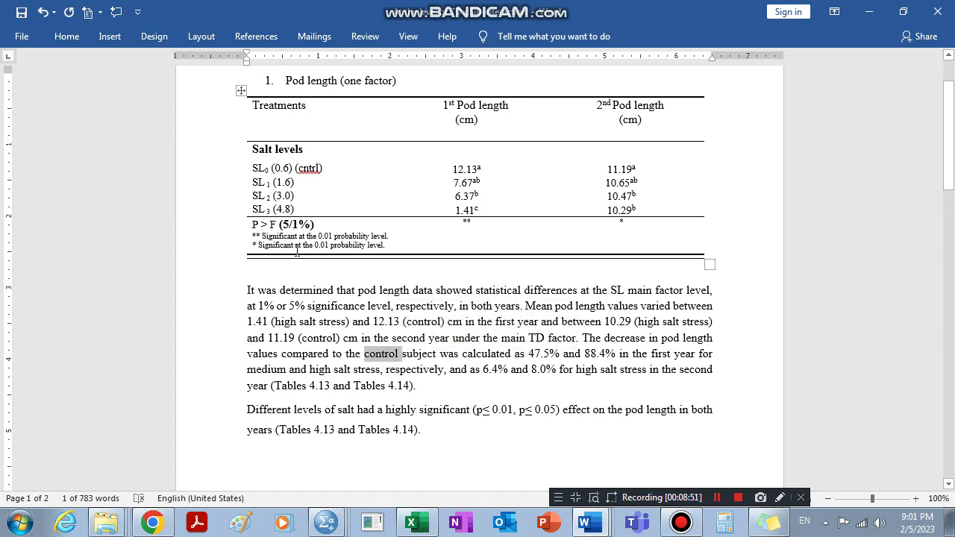
{"action": "left_click_drag", "start_coordinate": [287, 165], "coordinate": [276, 172]}
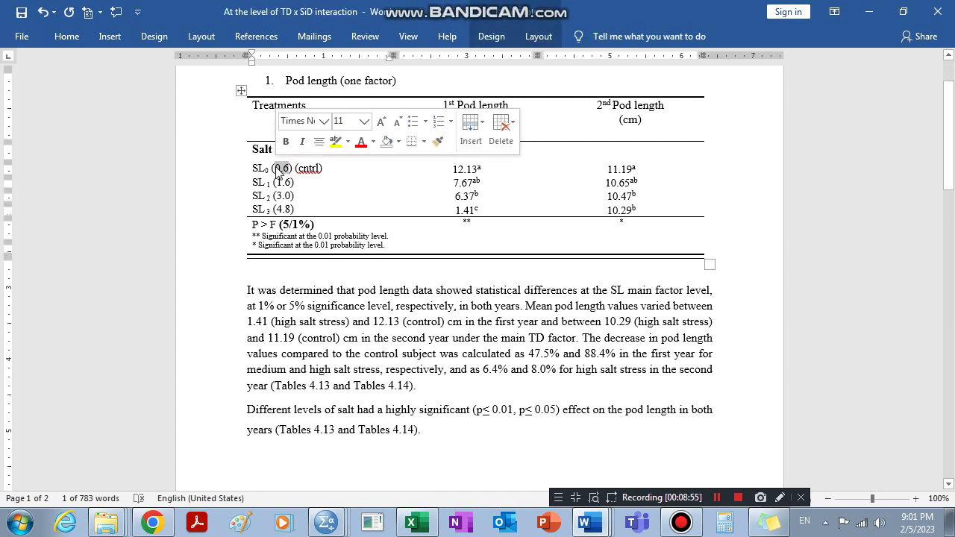
{"action": "left_click", "coordinate": [278, 171]}
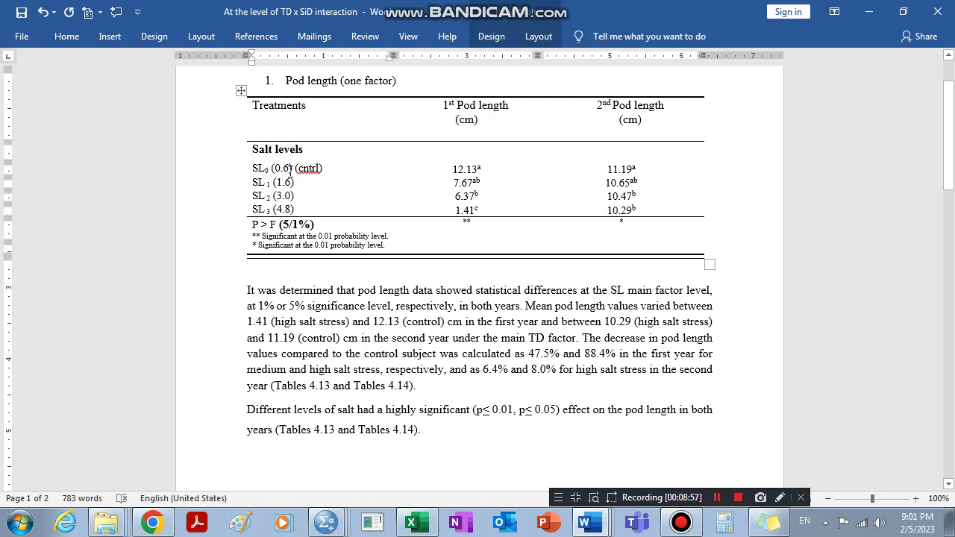
{"action": "left_click_drag", "start_coordinate": [290, 167], "coordinate": [279, 170]}
{"action": "left_click", "coordinate": [273, 169]}
{"action": "left_click_drag", "start_coordinate": [265, 170], "coordinate": [268, 170]}
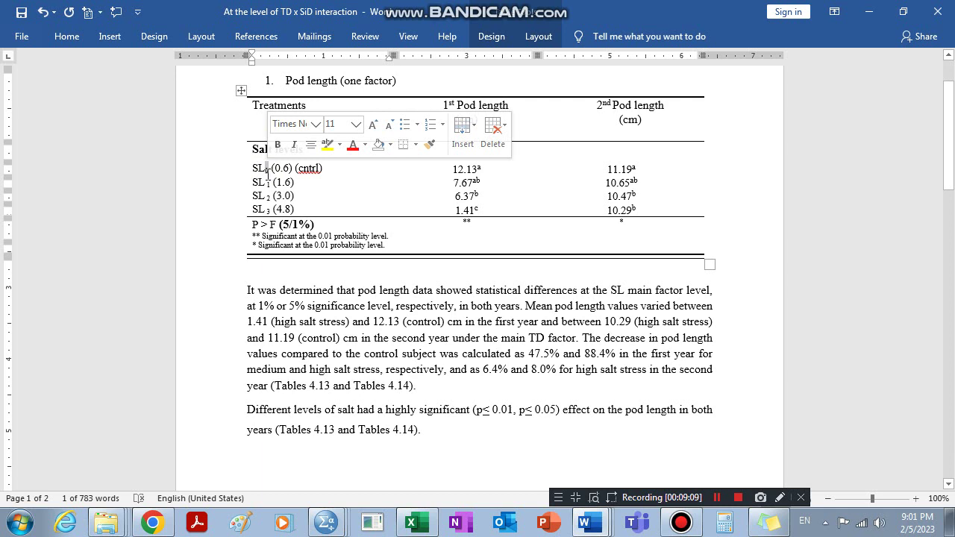
{"action": "left_click", "coordinate": [311, 334]}
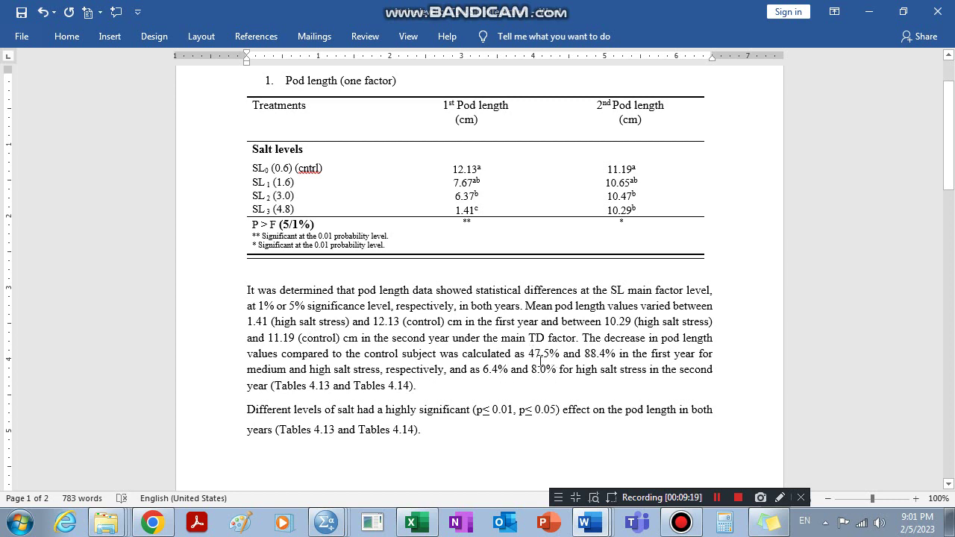
{"action": "left_click", "coordinate": [592, 363]}
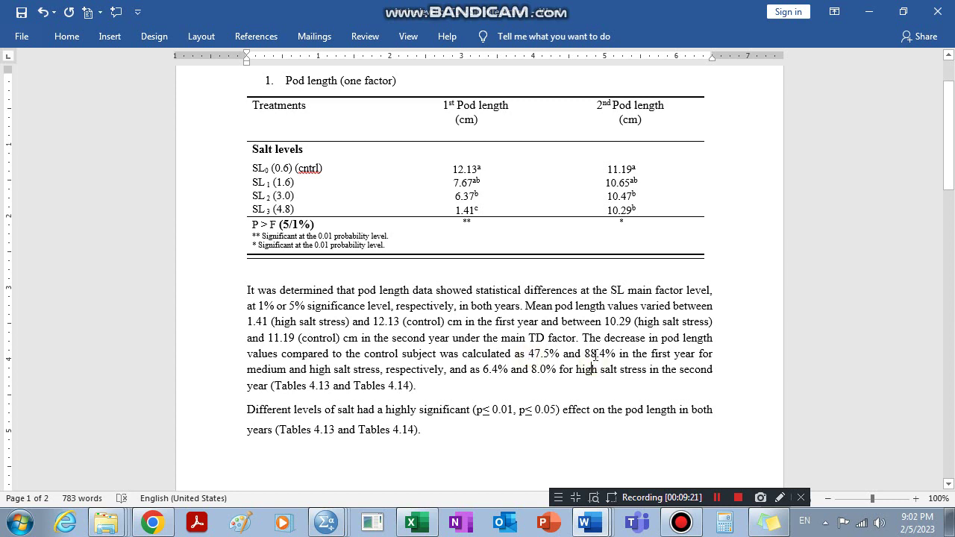